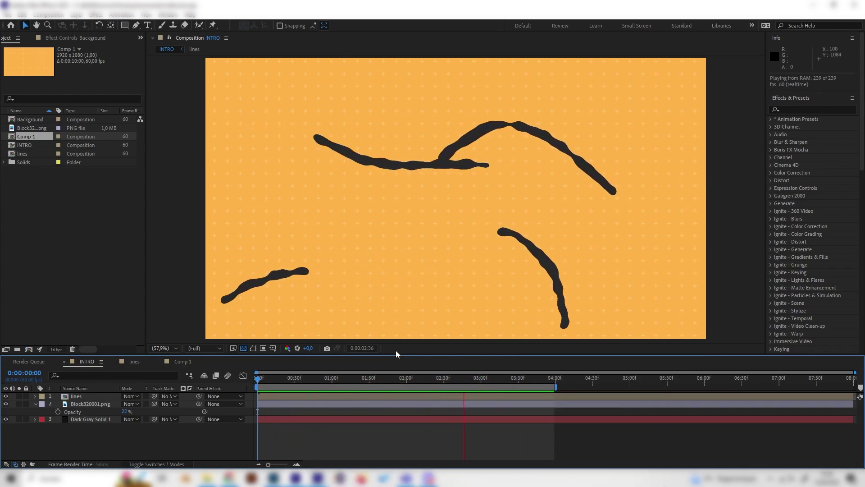
# Step: Add a new empty shape layer to Comp 1
pyautogui.click(171, 363)
pyautogui.moveTo(332, 379); pyautogui.dragTo(390, 383)
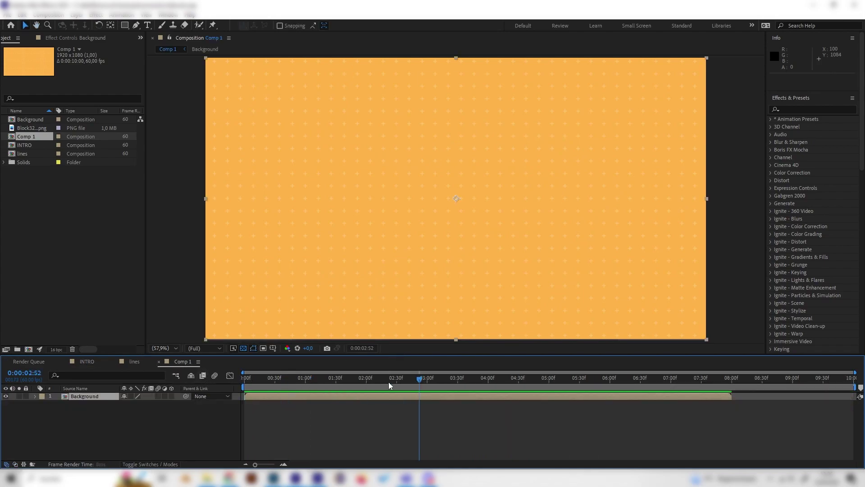
pyautogui.rightClick(116, 403)
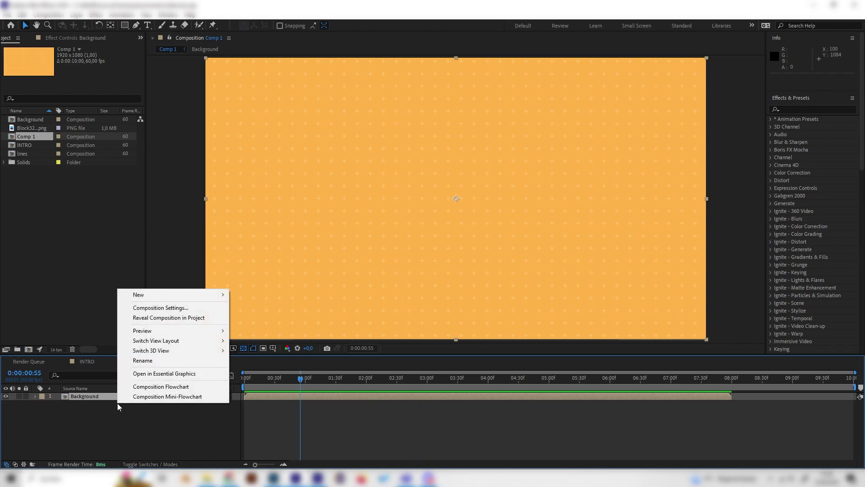
pyautogui.moveTo(148, 294)
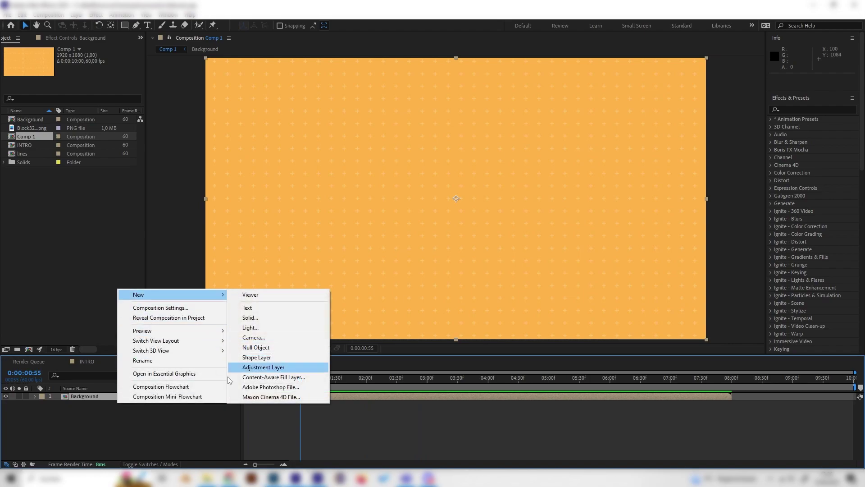
pyautogui.click(257, 357)
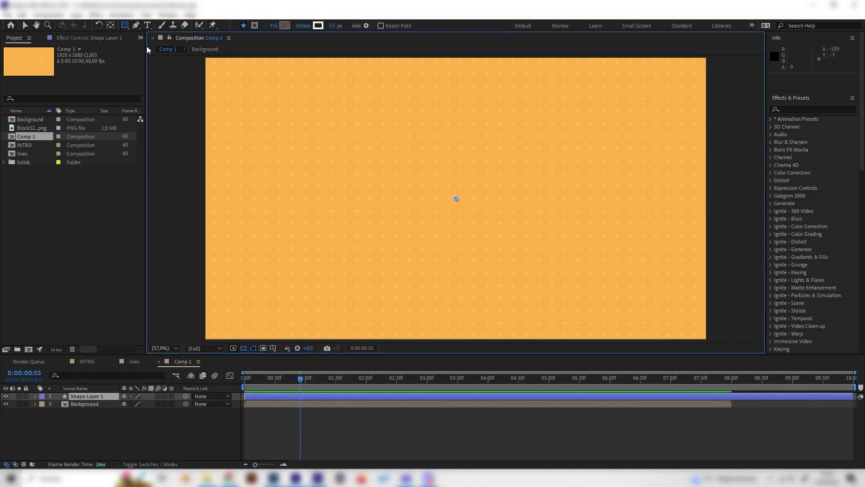
# Step: Draw a curved four-point open path with the Pen tool across the orange frame
pyautogui.click(135, 26)
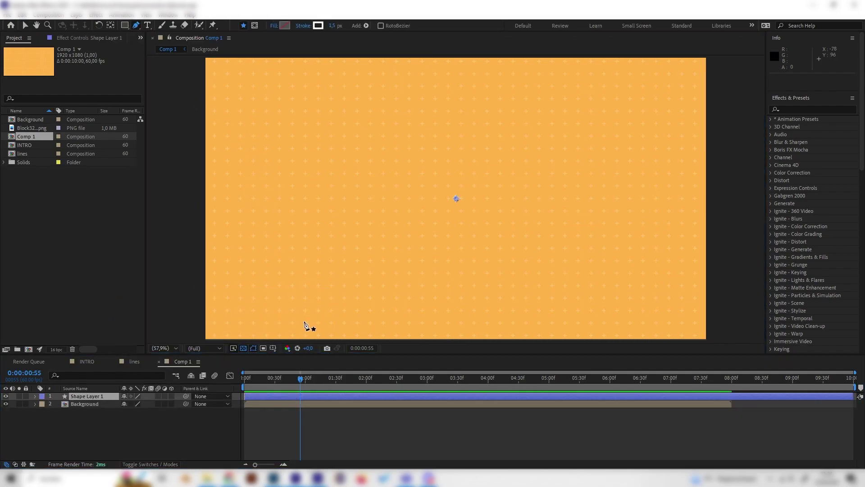
pyautogui.click(186, 255)
pyautogui.moveTo(315, 194); pyautogui.dragTo(368, 283)
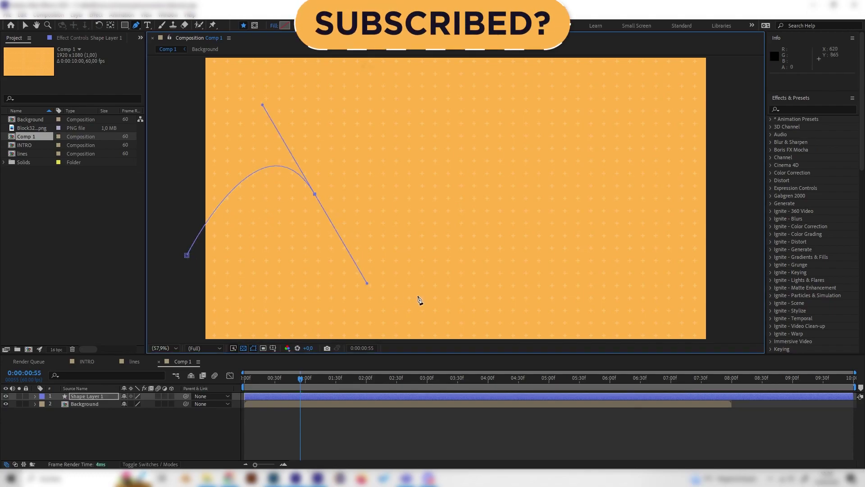
pyautogui.moveTo(505, 256); pyautogui.dragTo(541, 228)
pyautogui.press(',')
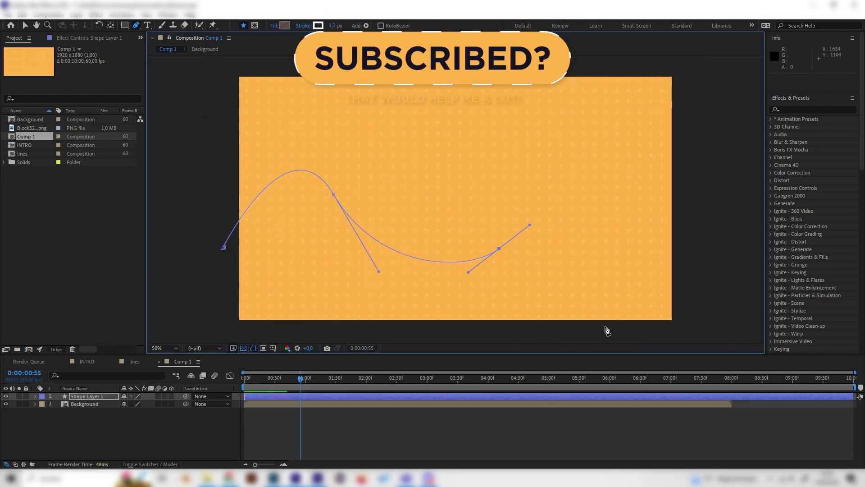
pyautogui.moveTo(605, 325); pyautogui.dragTo(623, 200)
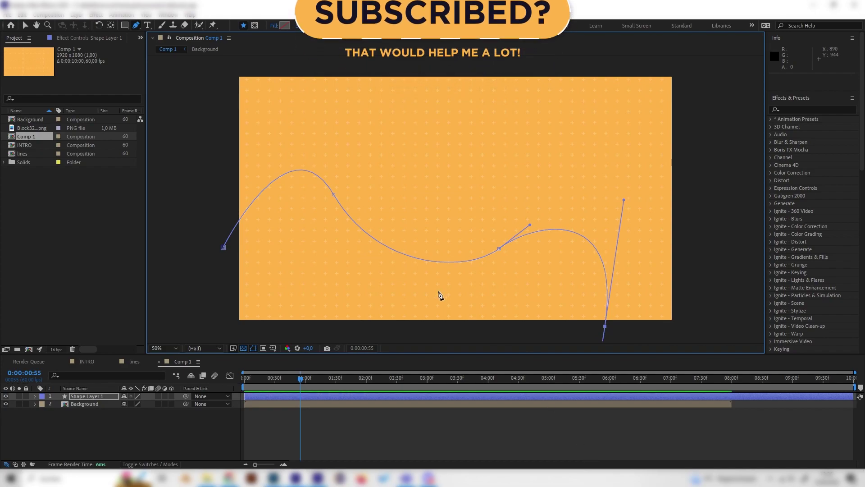
# Step: Expand Shape Layer 1 > Contents > Shape 1 and delete Fill 1
pyautogui.click(79, 399)
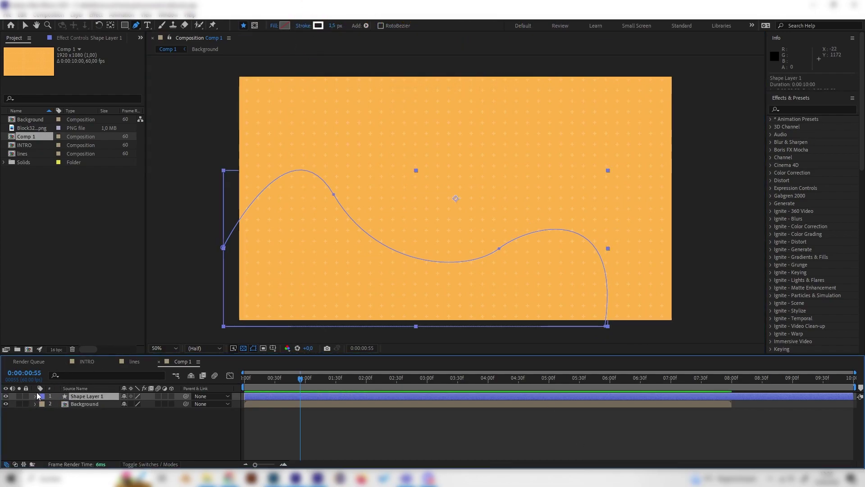
pyautogui.click(36, 397)
pyautogui.click(43, 404)
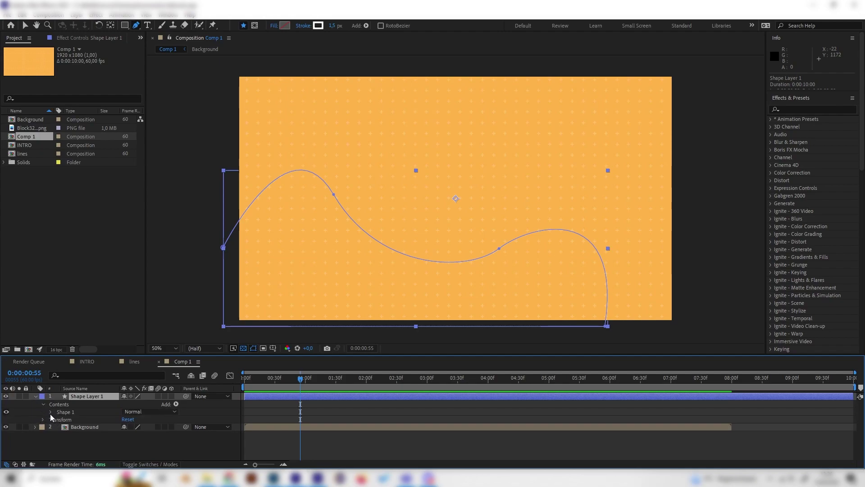
pyautogui.click(50, 412)
pyautogui.click(71, 435)
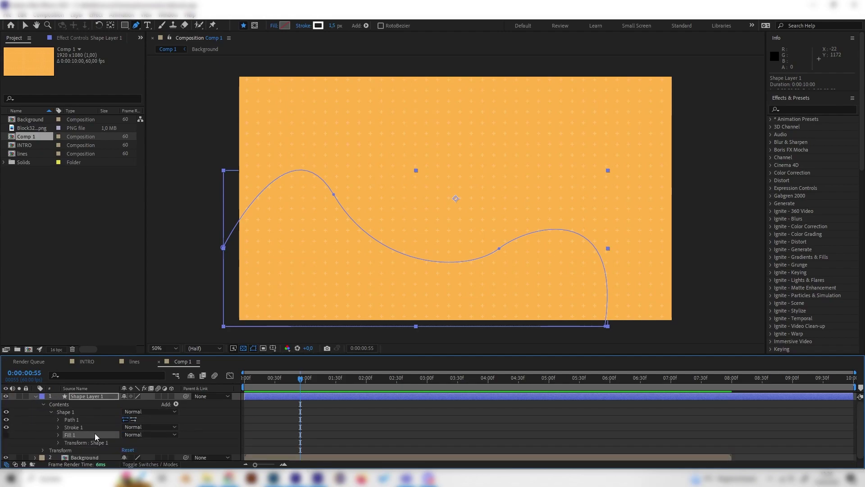
pyautogui.press('Delete')
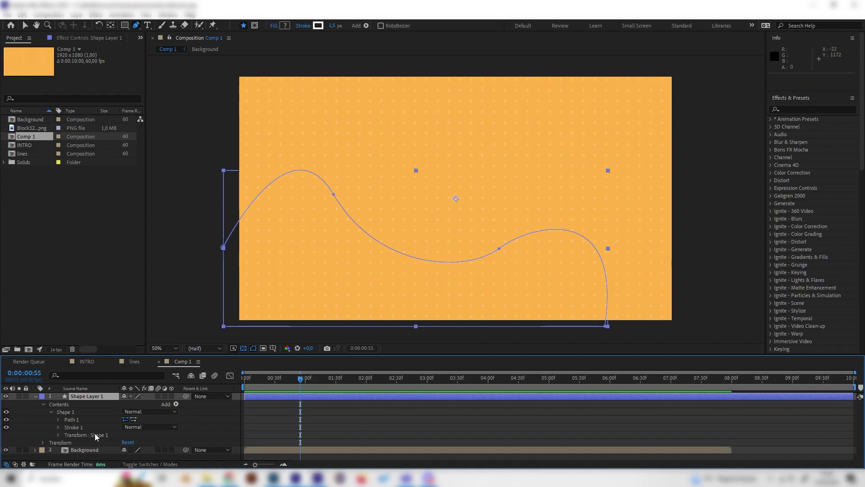
# Step: Set Stroke 1 width to 30 px after trying 20 and 40
pyautogui.click(57, 428)
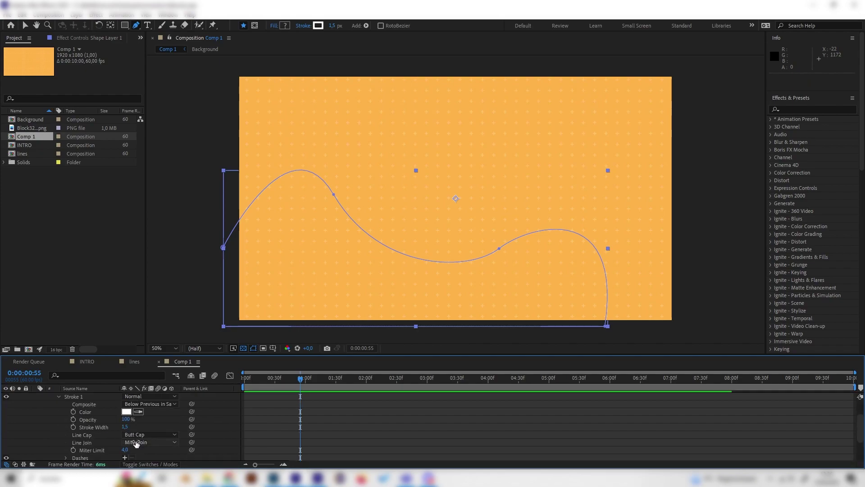
pyautogui.click(126, 428)
pyautogui.write('20')
pyautogui.press('Return')
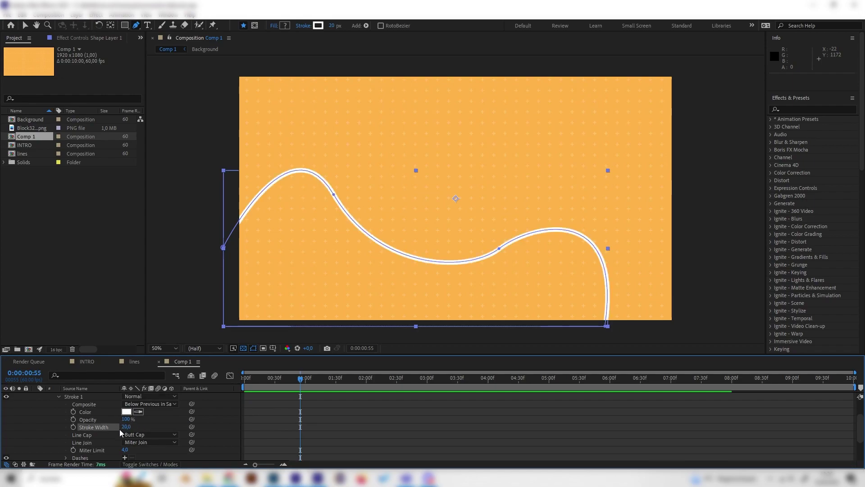
pyautogui.write('40')
pyautogui.press('Return')
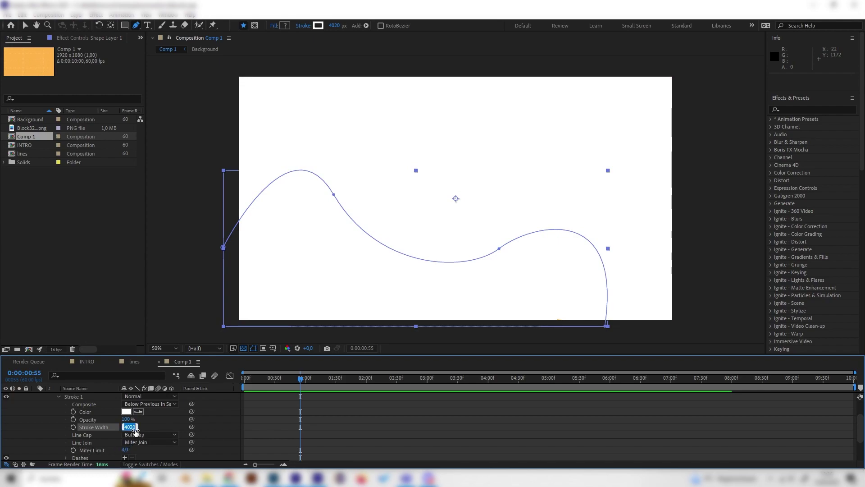
pyautogui.write('40')
pyautogui.press('Return')
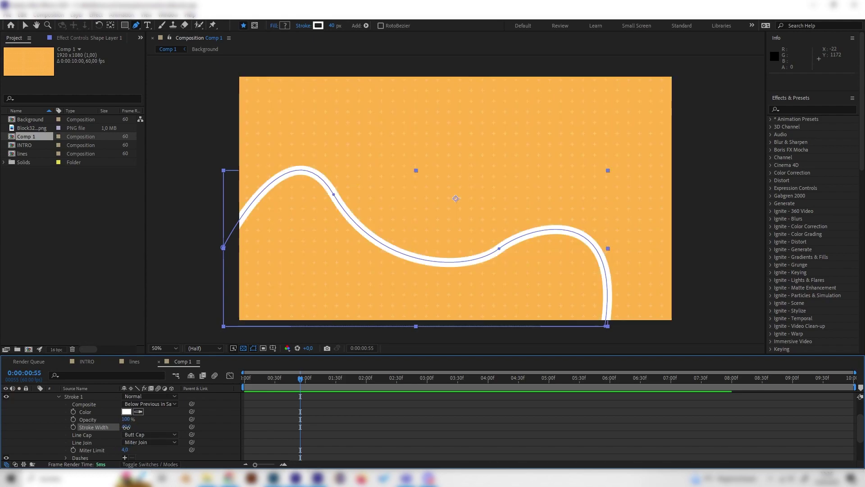
pyautogui.write('30')
pyautogui.press('Return')
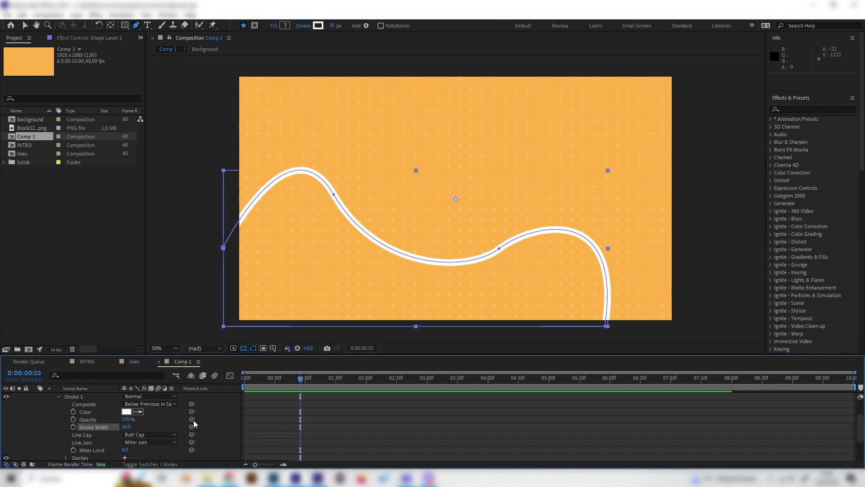
pyautogui.moveTo(315, 378)
pyautogui.mouseDown()
pyautogui.moveTo(330, 380)
pyautogui.moveTo(261, 384)
pyautogui.mouseUp()
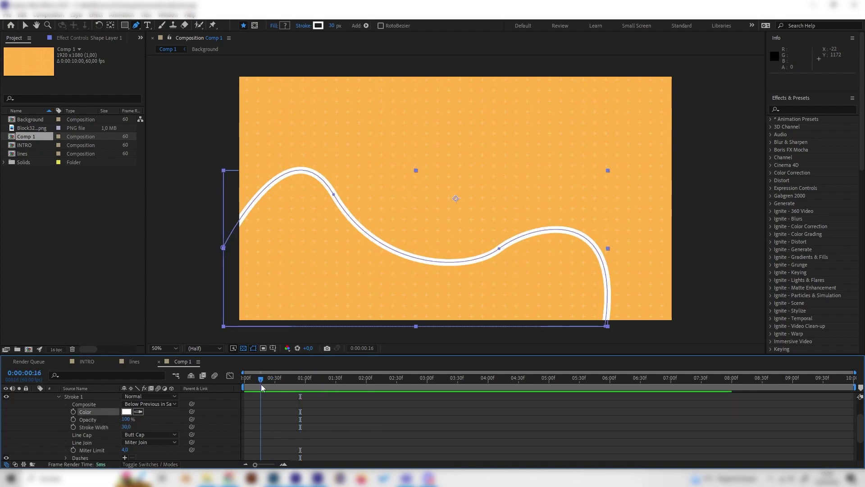
# Step: Add Trim Paths to Shape 1 and expand its Start, End and Offset properties
pyautogui.scroll(2, 110, 418)
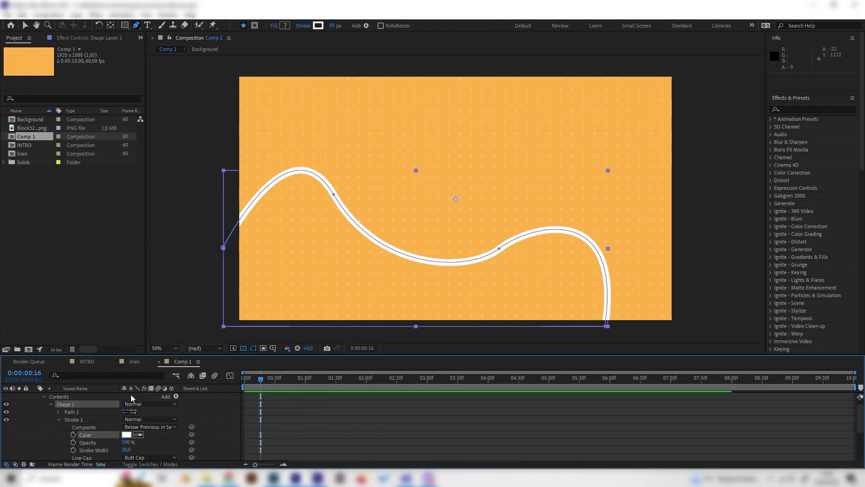
pyautogui.moveTo(180, 355); pyautogui.dragTo(180, 310)
pyautogui.click(173, 359)
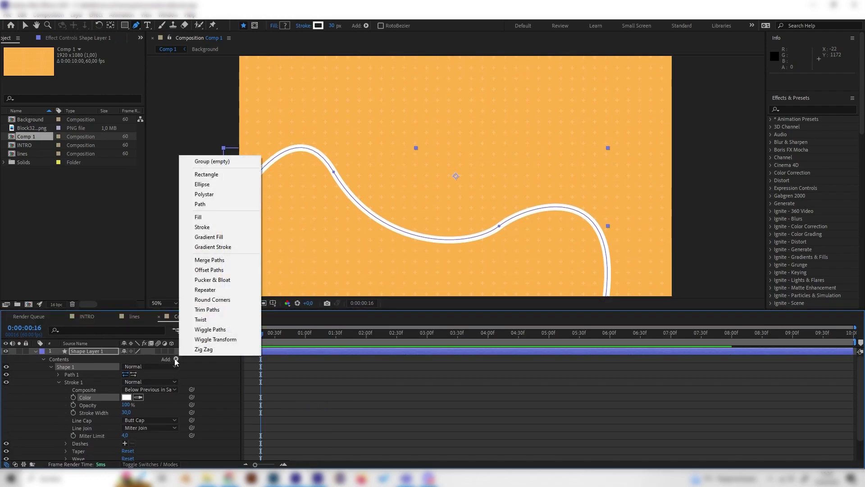
pyautogui.click(216, 310)
pyautogui.click(58, 390)
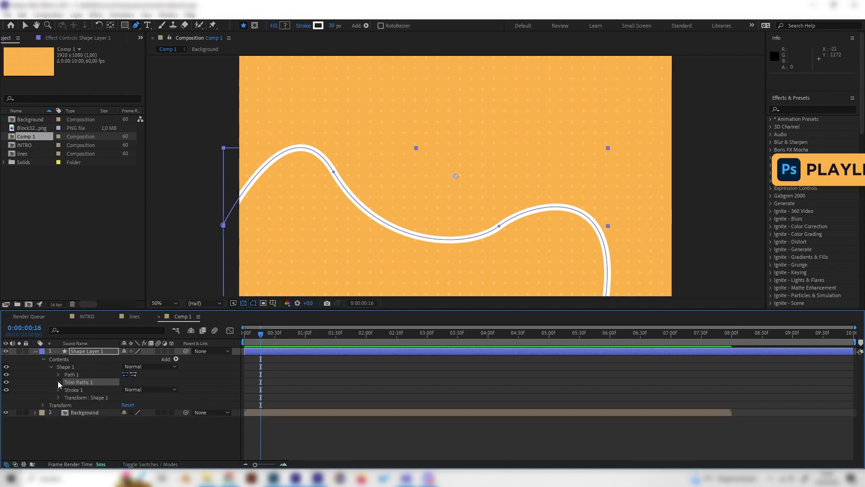
pyautogui.click(59, 382)
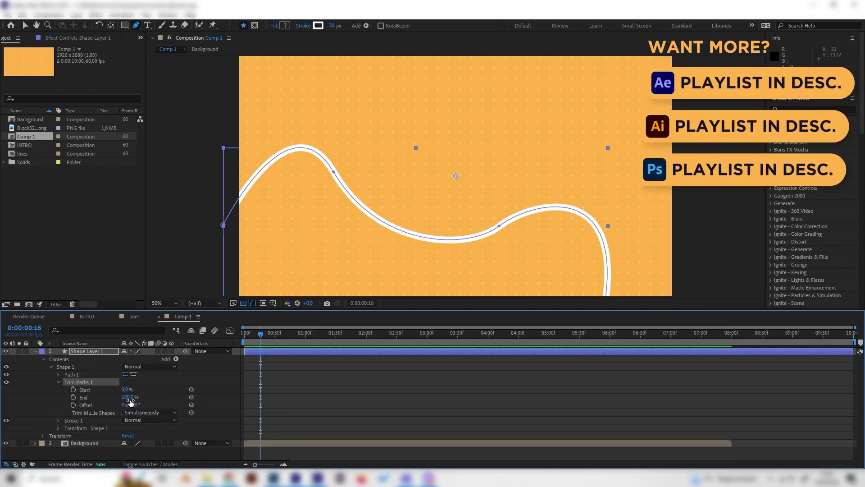
# Step: Keyframe Trim Paths End from 0% at 0:00 to 100% near 2:28, then preview
pyautogui.moveTo(127, 397); pyautogui.dragTo(67, 398)
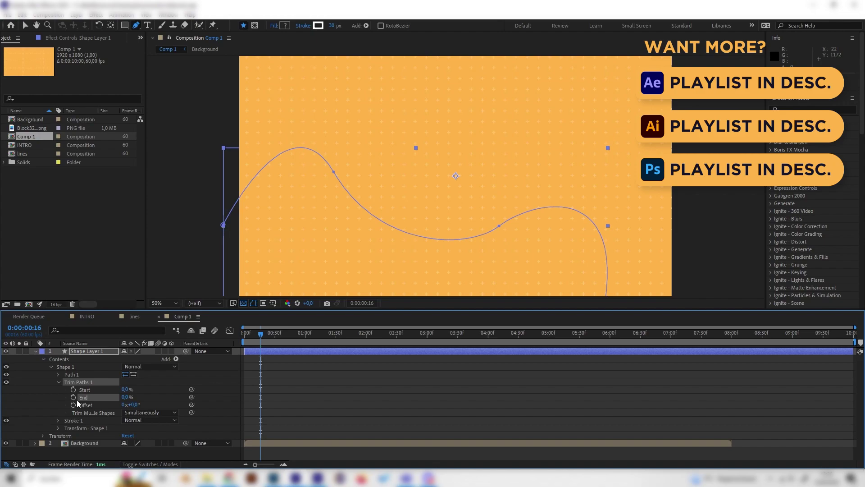
pyautogui.press('Home')
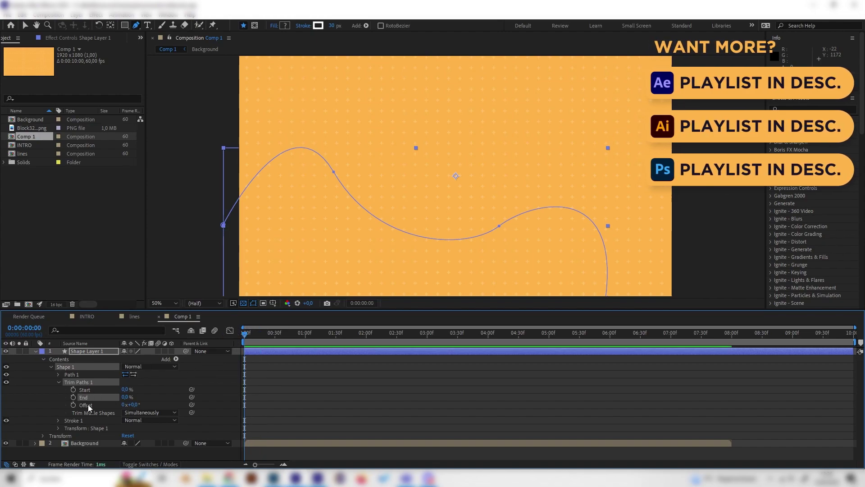
pyautogui.click(73, 397)
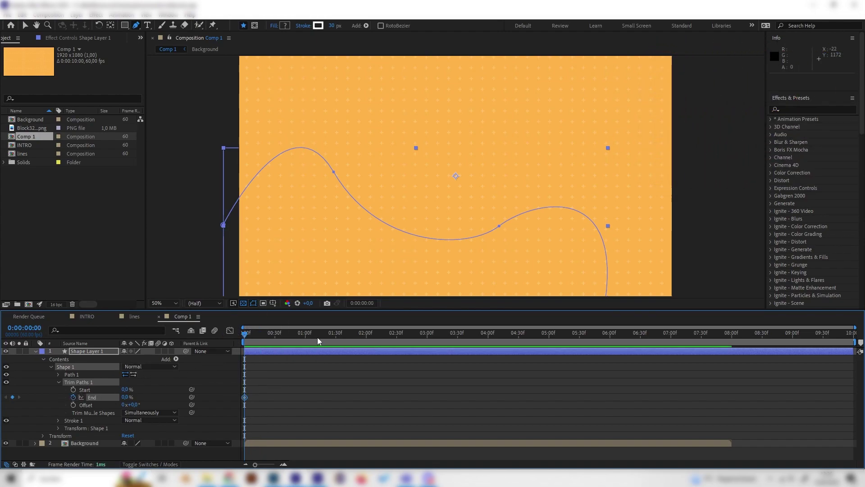
pyautogui.moveTo(353, 336); pyautogui.dragTo(395, 341)
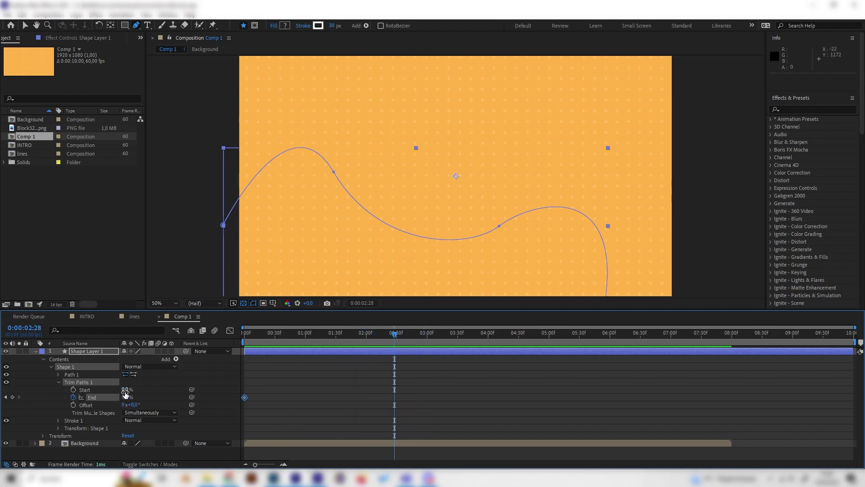
pyautogui.moveTo(124, 397); pyautogui.dragTo(372, 407)
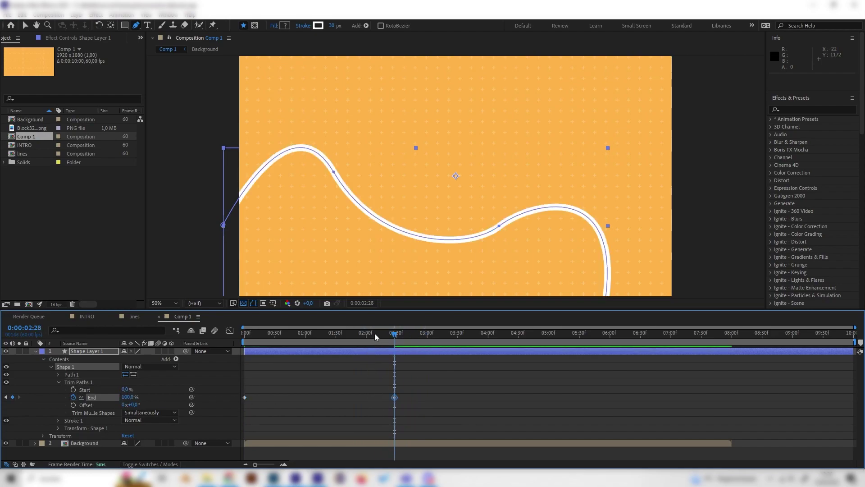
pyautogui.press('Home')
pyautogui.press('space')
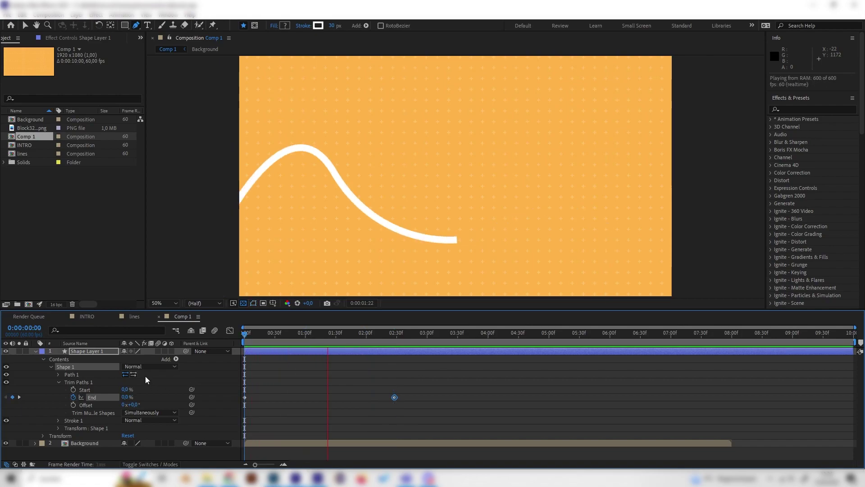
pyautogui.press('space')
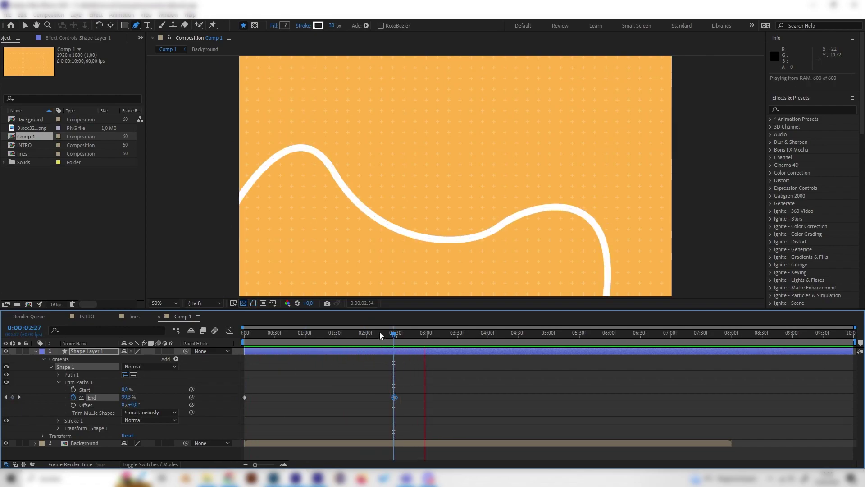
# Step: Add a Trim Paths Start keyframe at the fully drawn frame and preview
pyautogui.moveTo(269, 337)
pyautogui.mouseDown()
pyautogui.moveTo(301, 348)
pyautogui.moveTo(264, 337)
pyautogui.moveTo(269, 347)
pyautogui.moveTo(234, 342)
pyautogui.moveTo(237, 350)
pyautogui.moveTo(278, 351)
pyautogui.mouseUp()
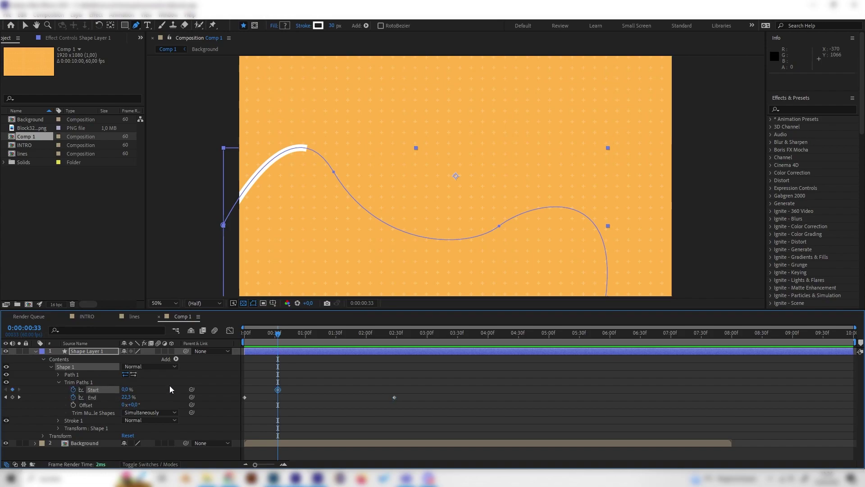
pyautogui.moveTo(277, 341); pyautogui.dragTo(423, 351)
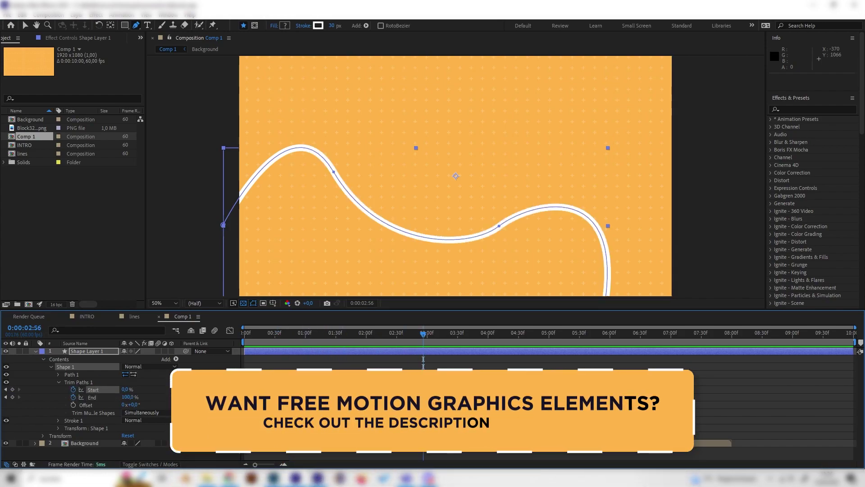
pyautogui.click(395, 397)
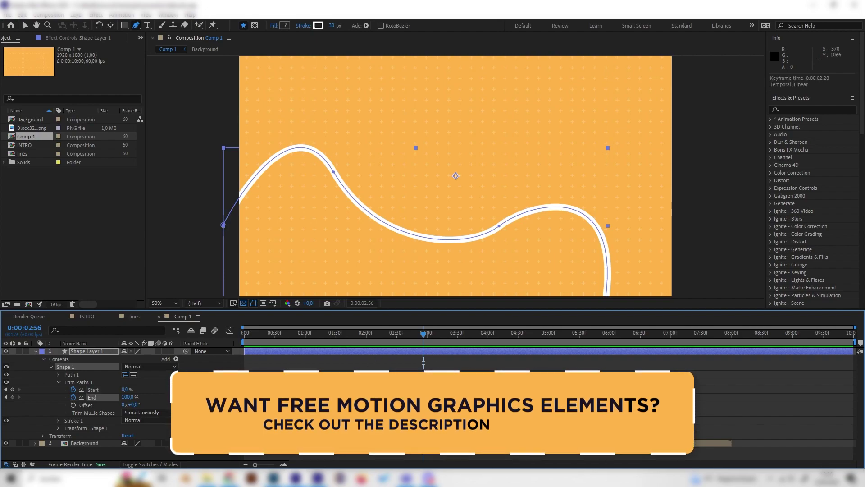
pyautogui.moveTo(125, 390); pyautogui.dragTo(172, 390)
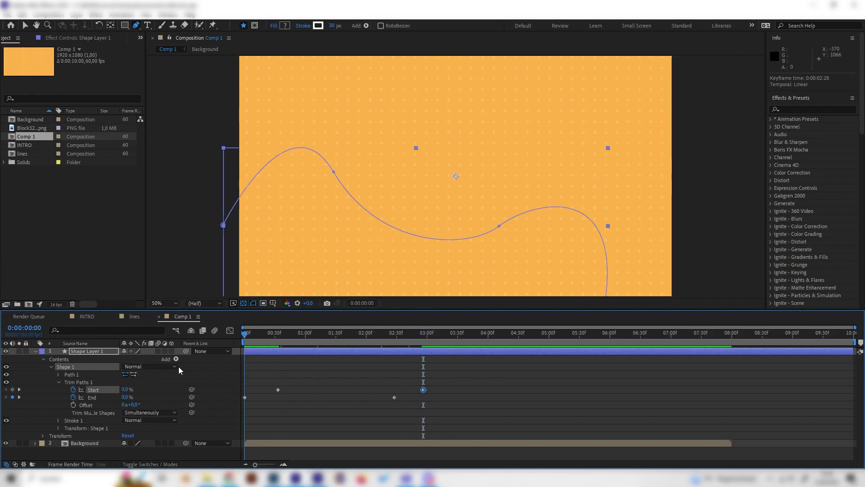
pyautogui.press('Home')
pyautogui.press('space')
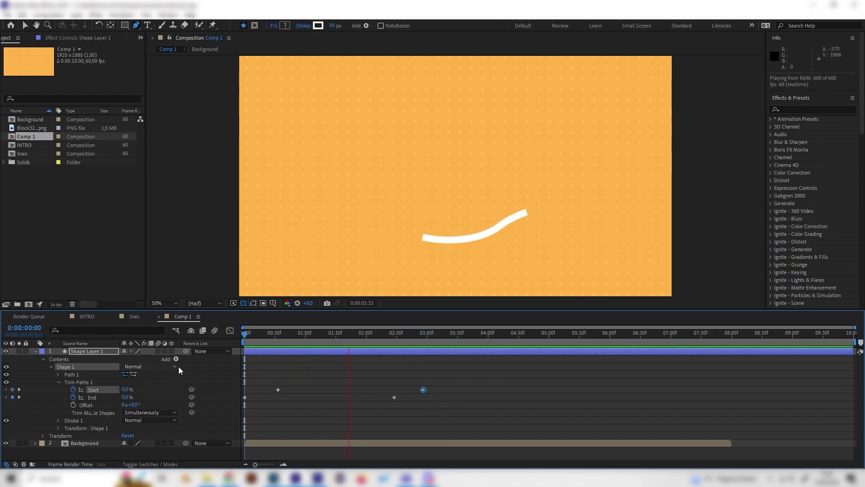
pyautogui.press('space')
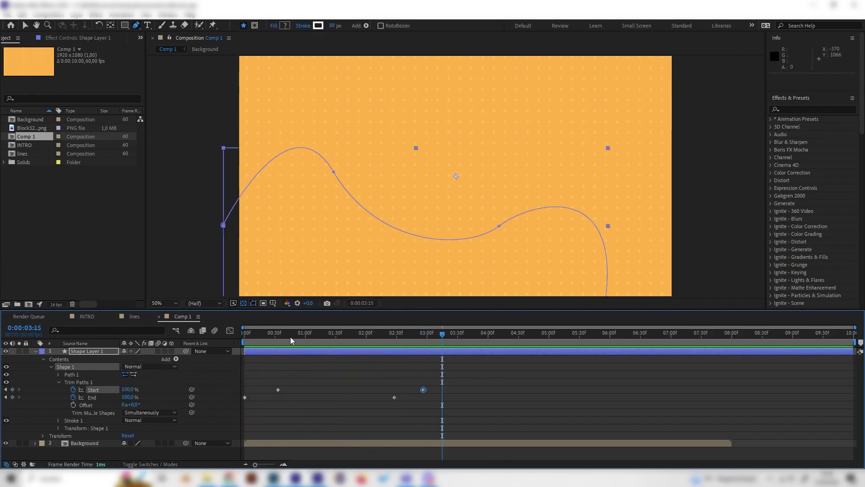
# Step: Drag the first Start keyframe later so the tail lags, and preview the travelling segment
pyautogui.click(294, 333)
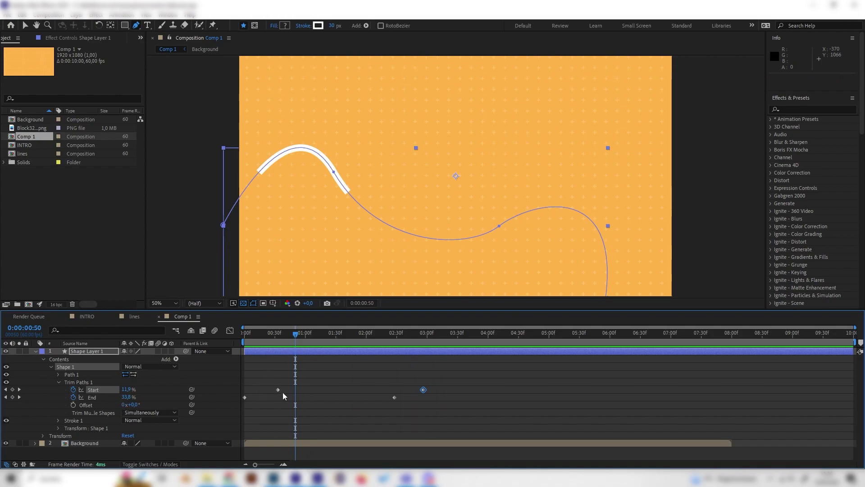
pyautogui.press('space')
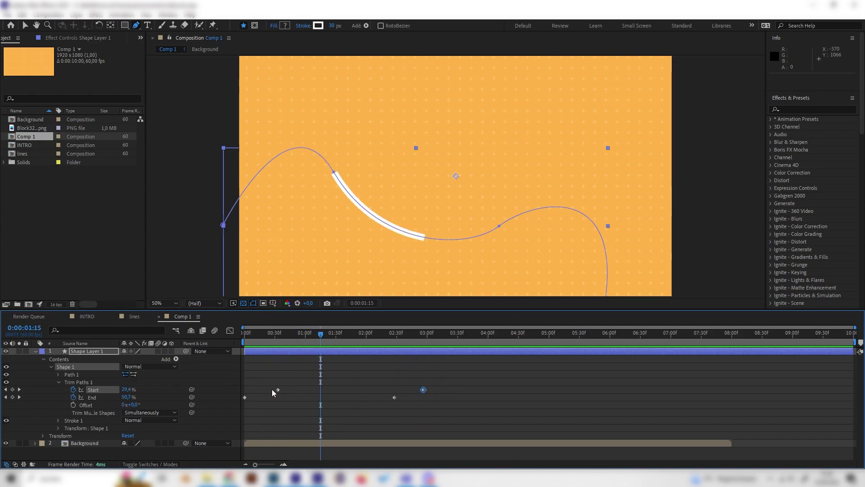
pyautogui.moveTo(277, 389)
pyautogui.mouseDown()
pyautogui.moveTo(308, 391)
pyautogui.moveTo(261, 393)
pyautogui.moveTo(300, 391)
pyautogui.mouseUp()
pyautogui.press('space')
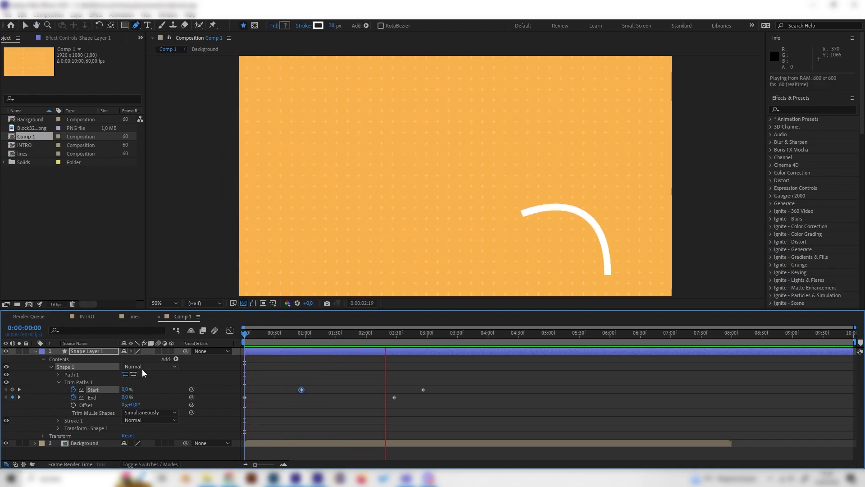
pyautogui.press('space')
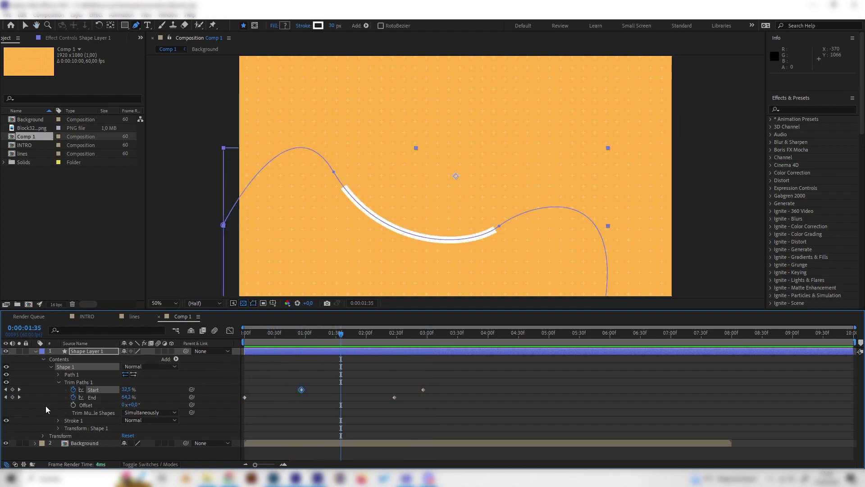
# Step: Change the Stroke 1 colour to near-black #101010
pyautogui.click(58, 420)
pyautogui.scroll(-2, 86, 426)
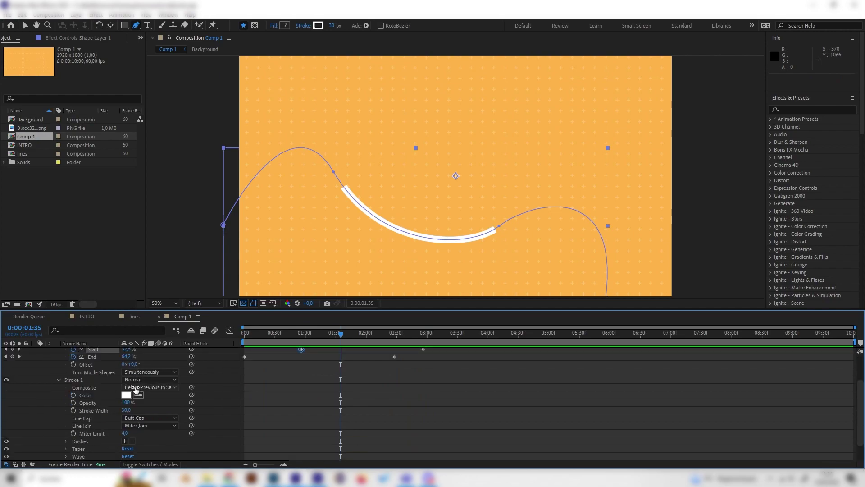
pyautogui.click(127, 395)
pyautogui.moveTo(19, 131); pyautogui.dragTo(6, 130)
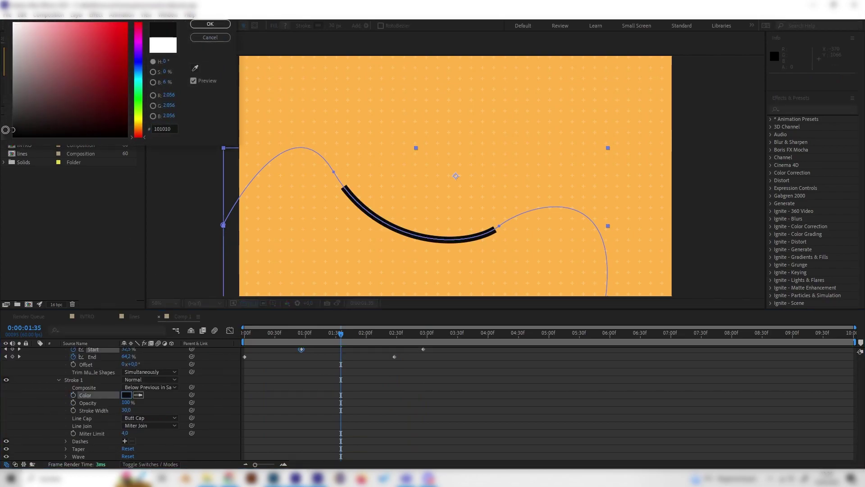
pyautogui.click(210, 24)
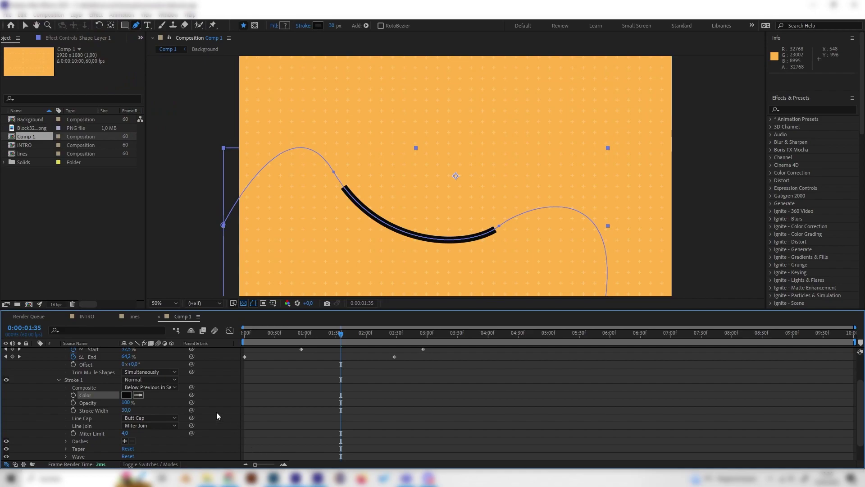
pyautogui.click(149, 395)
pyautogui.moveTo(350, 338); pyautogui.dragTo(364, 337)
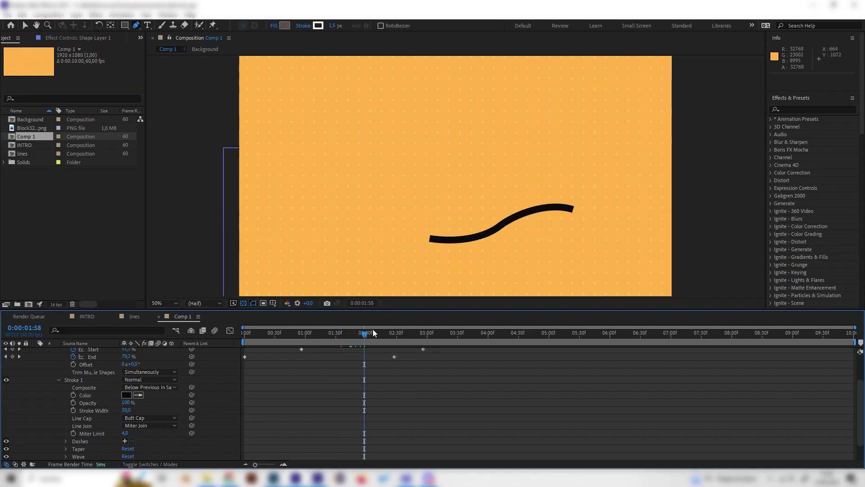
# Step: Search Effects & Presets for 'rough' and apply Roughen Edges to Shape Layer 1
pyautogui.click(796, 109)
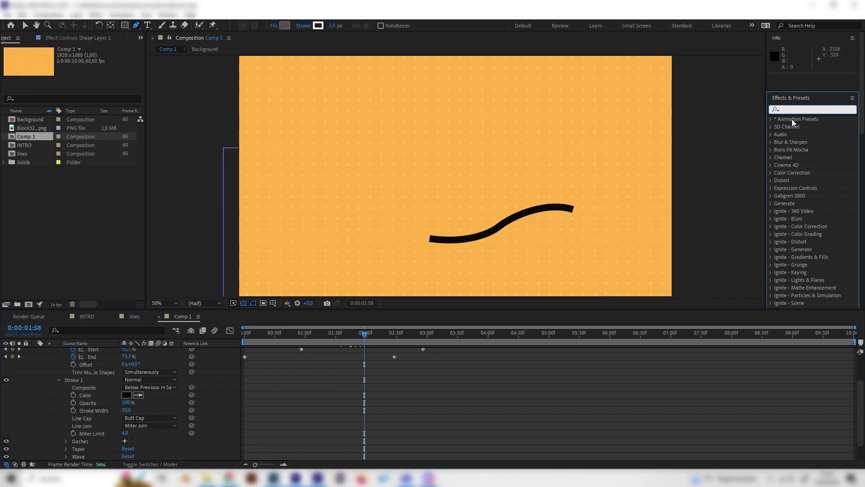
pyautogui.write('rough')
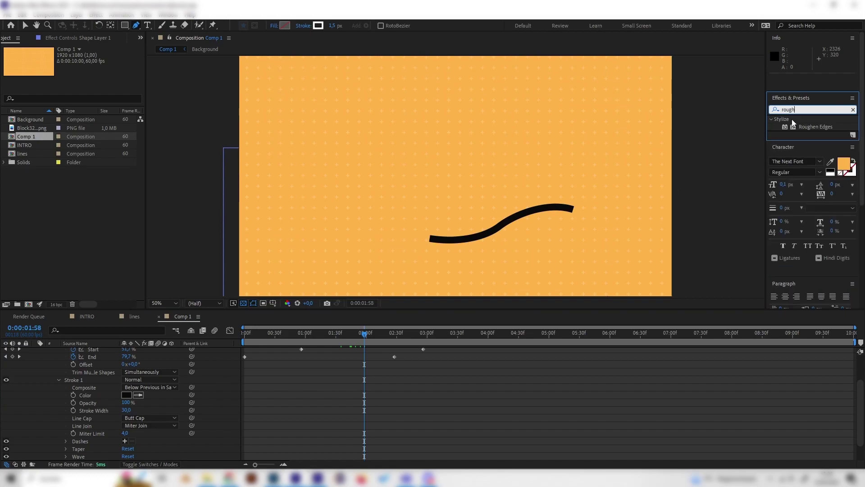
pyautogui.moveTo(815, 127); pyautogui.dragTo(729, 153)
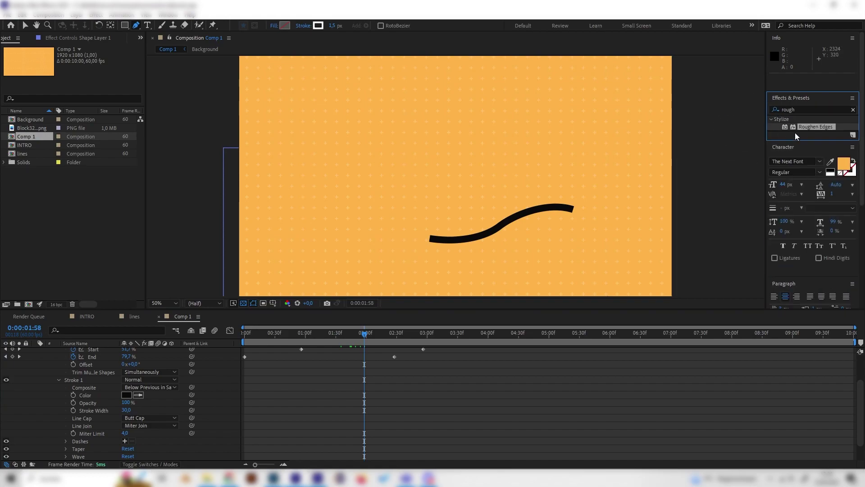
pyautogui.moveTo(268, 299); pyautogui.dragTo(182, 378)
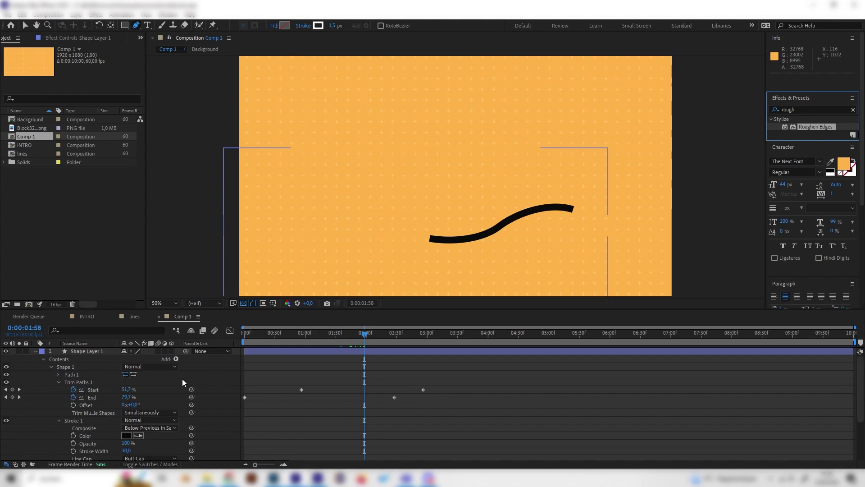
pyautogui.scroll(3, 93, 350)
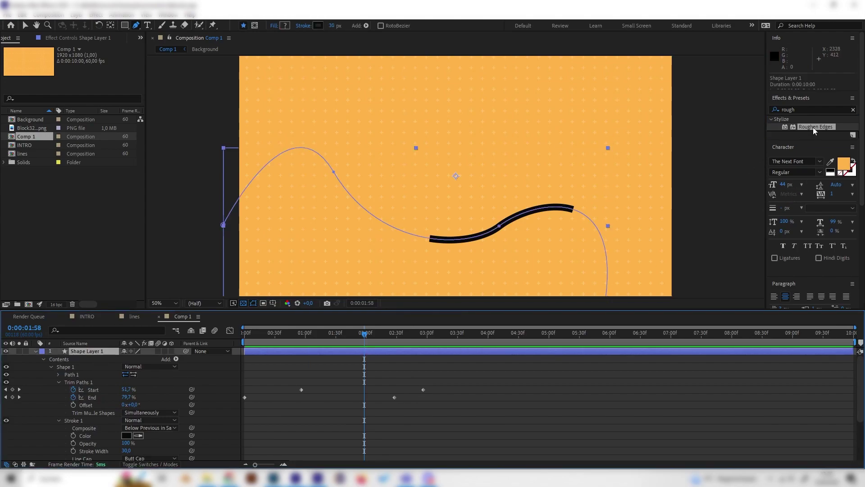
pyautogui.moveTo(815, 131); pyautogui.dragTo(96, 350)
pyautogui.press('.')
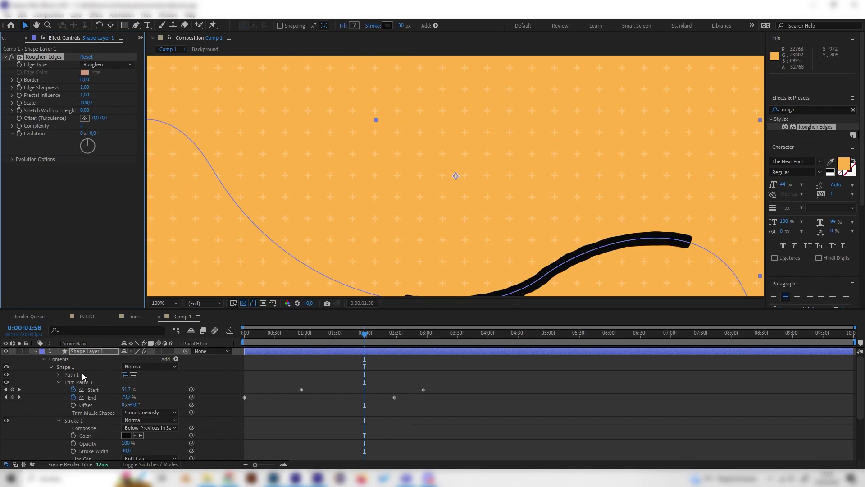
# Step: Switch Stroke 1's Line Cap to Round Cap
pyautogui.scroll(-2, 80, 418)
pyautogui.click(68, 397)
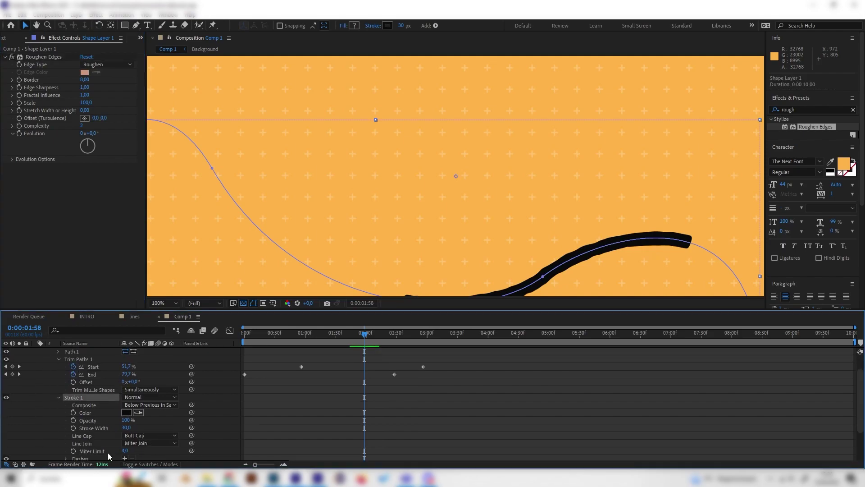
pyautogui.click(133, 436)
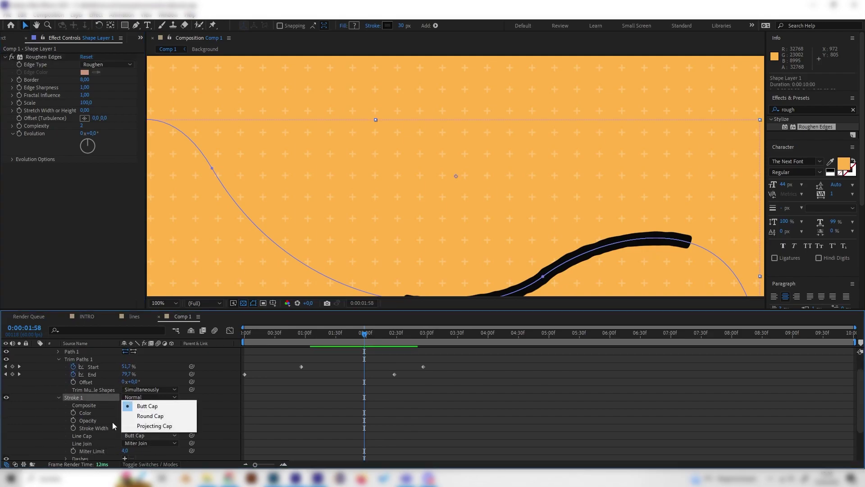
pyautogui.click(150, 416)
pyautogui.press(',')
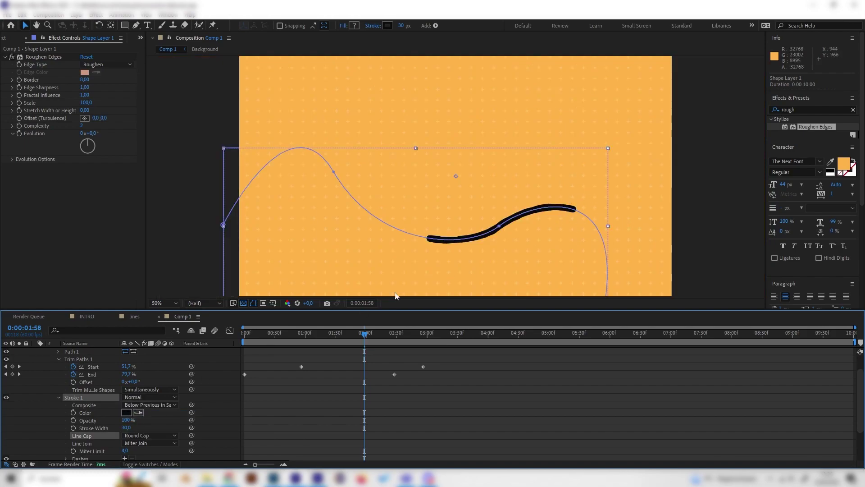
pyautogui.moveTo(306, 333)
pyautogui.mouseDown()
pyautogui.moveTo(365, 333)
pyautogui.moveTo(314, 334)
pyautogui.moveTo(342, 333)
pyautogui.moveTo(314, 335)
pyautogui.moveTo(334, 335)
pyautogui.mouseUp()
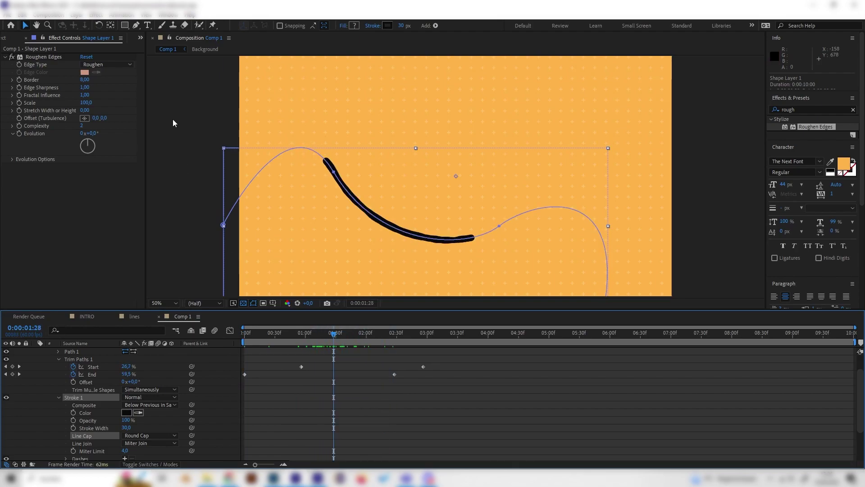
# Step: Set Roughen Edges Border to 25 and Edge Sharpness to 4.00
pyautogui.click(84, 80)
pyautogui.click(80, 155)
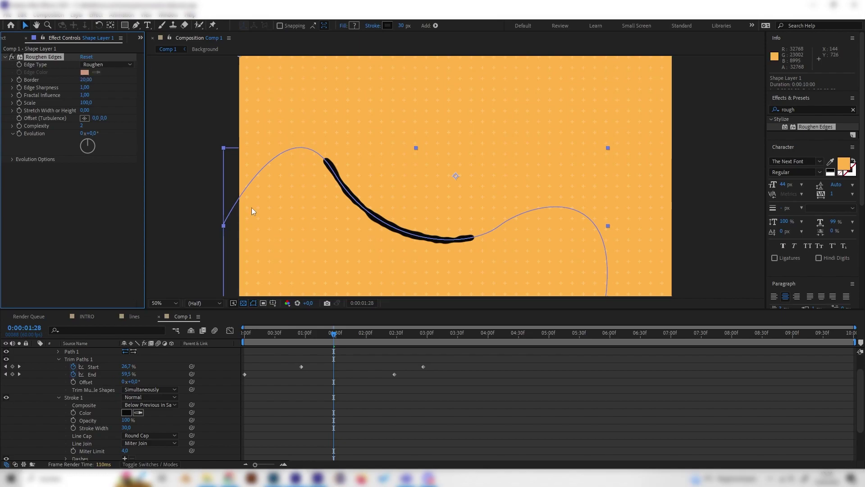
pyautogui.moveTo(85, 80); pyautogui.dragTo(88, 82)
pyautogui.press('Return')
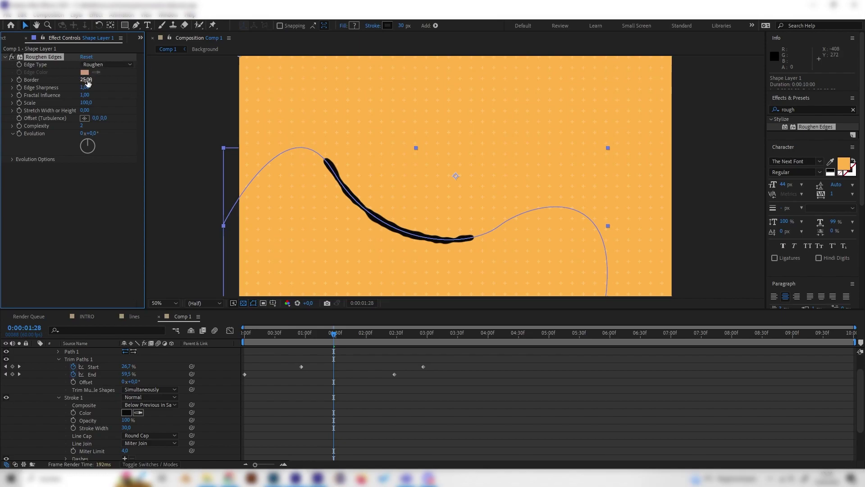
pyautogui.click(171, 272)
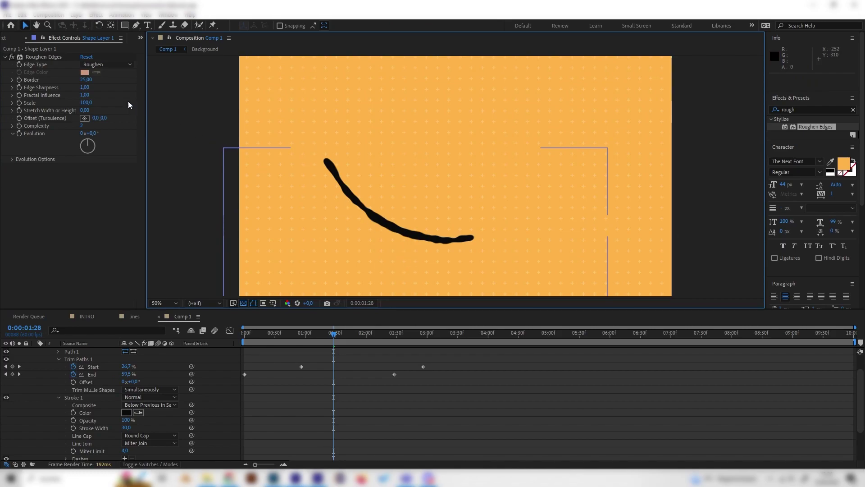
pyautogui.click(84, 87)
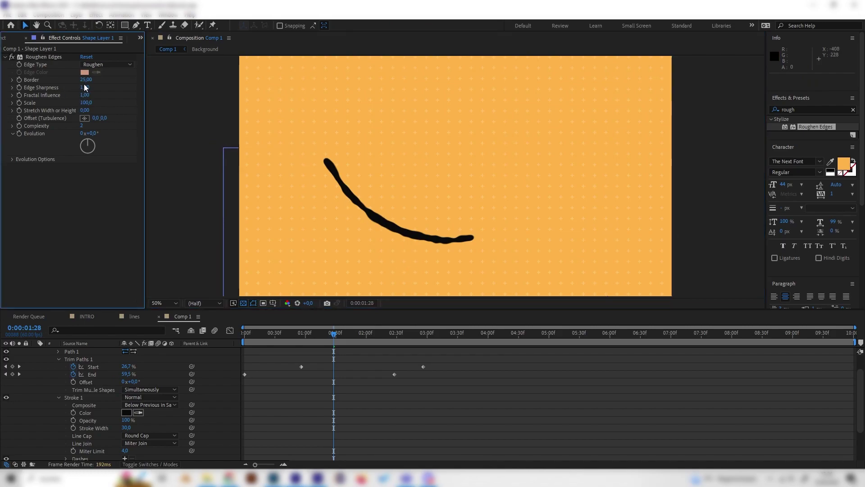
pyautogui.click(85, 88)
pyautogui.press('Return')
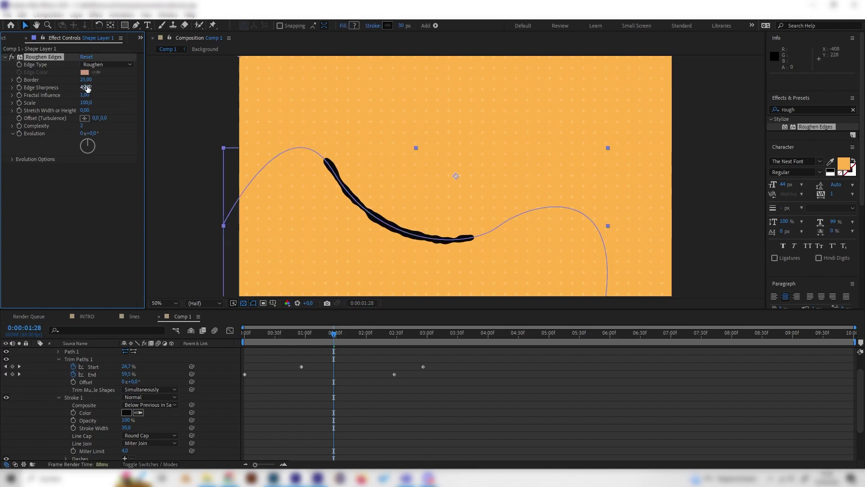
pyautogui.click(221, 373)
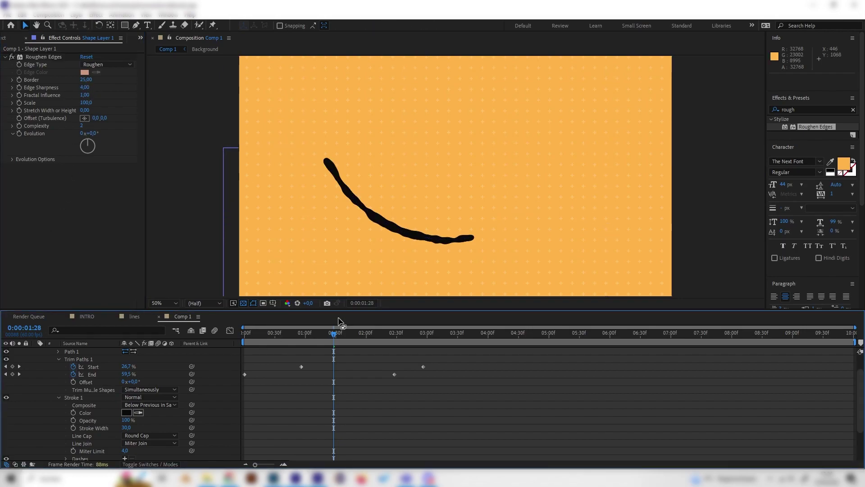
pyautogui.moveTo(334, 337)
pyautogui.mouseDown()
pyautogui.moveTo(372, 337)
pyautogui.moveTo(257, 346)
pyautogui.moveTo(339, 340)
pyautogui.mouseUp()
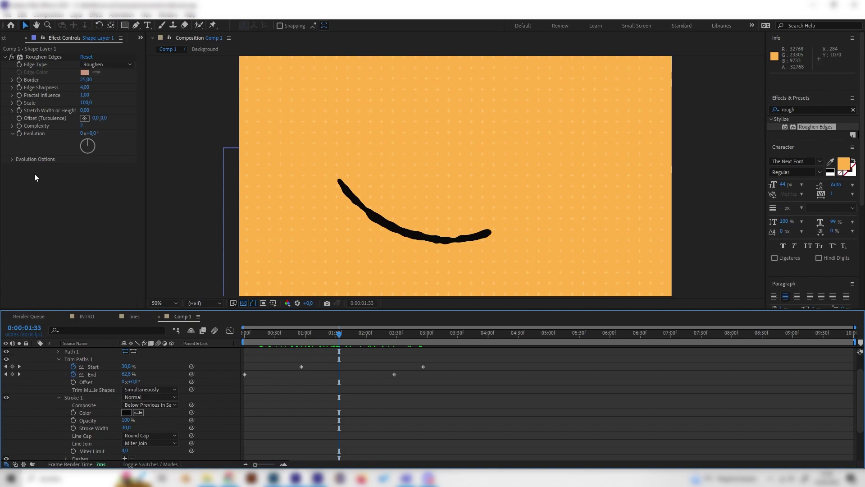
# Step: Keyframe Evolution from 0x+0° at 0:00 to 360° at about 2:56, then preview
pyautogui.moveTo(323, 344); pyautogui.dragTo(207, 339)
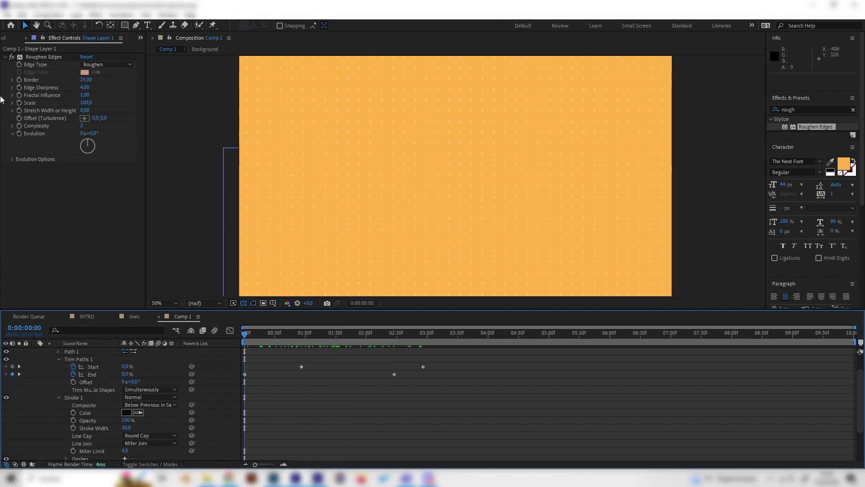
pyautogui.click(20, 134)
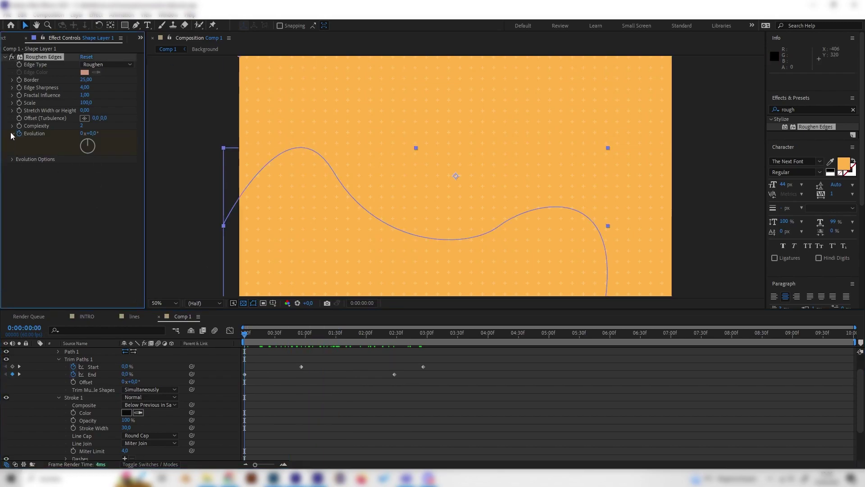
pyautogui.moveTo(416, 342); pyautogui.dragTo(423, 340)
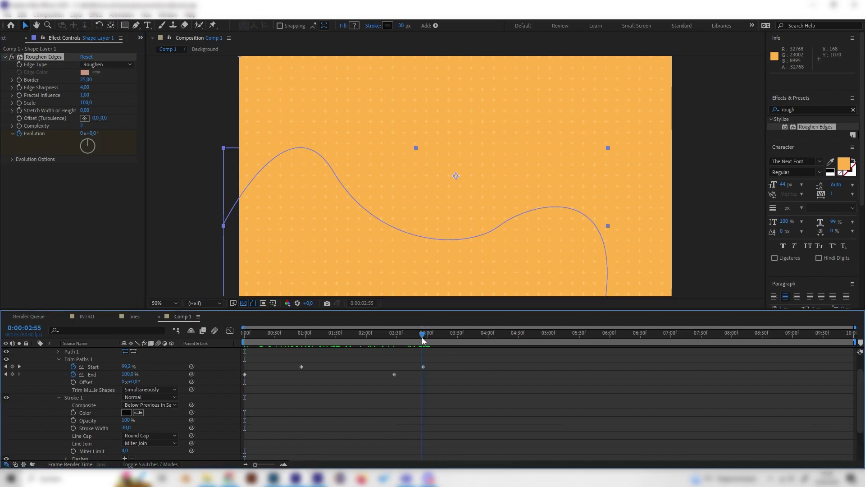
pyautogui.click(83, 135)
pyautogui.write('360')
pyautogui.press('Return')
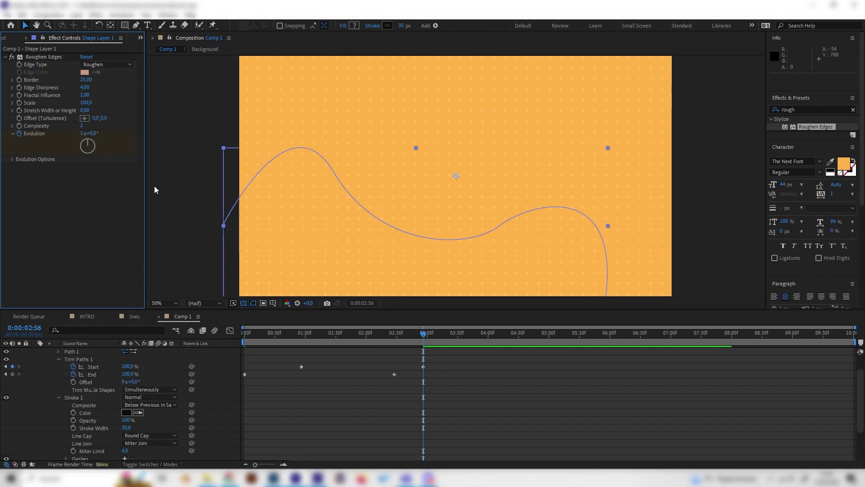
pyautogui.moveTo(399, 337)
pyautogui.mouseDown()
pyautogui.moveTo(325, 340)
pyautogui.moveTo(169, 372)
pyautogui.mouseUp()
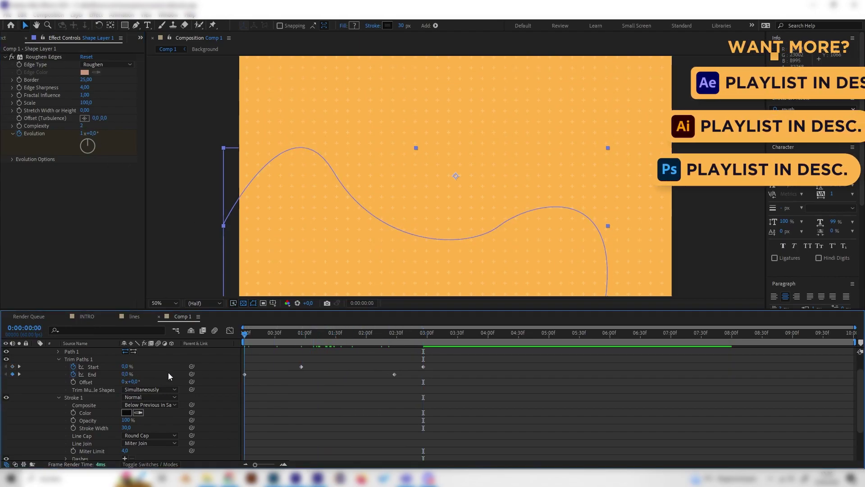
pyautogui.press('space')
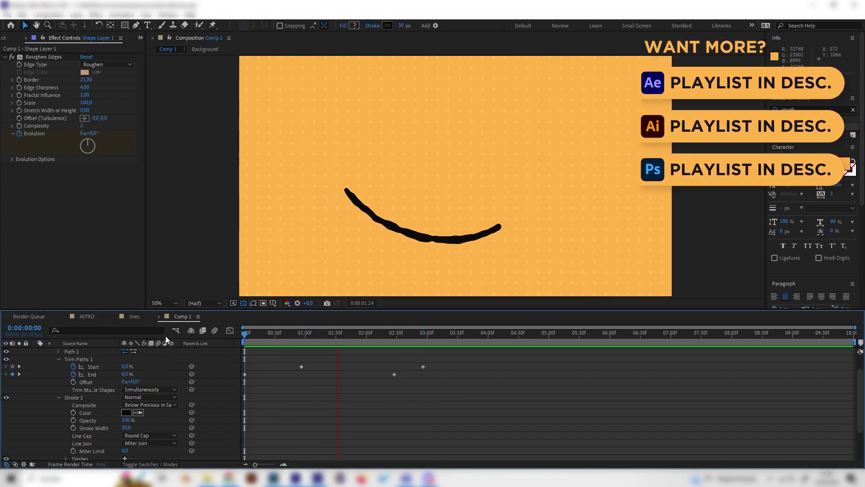
pyautogui.moveTo(429, 338)
pyautogui.mouseDown()
pyautogui.moveTo(378, 334)
pyautogui.moveTo(299, 345)
pyautogui.moveTo(345, 340)
pyautogui.mouseUp()
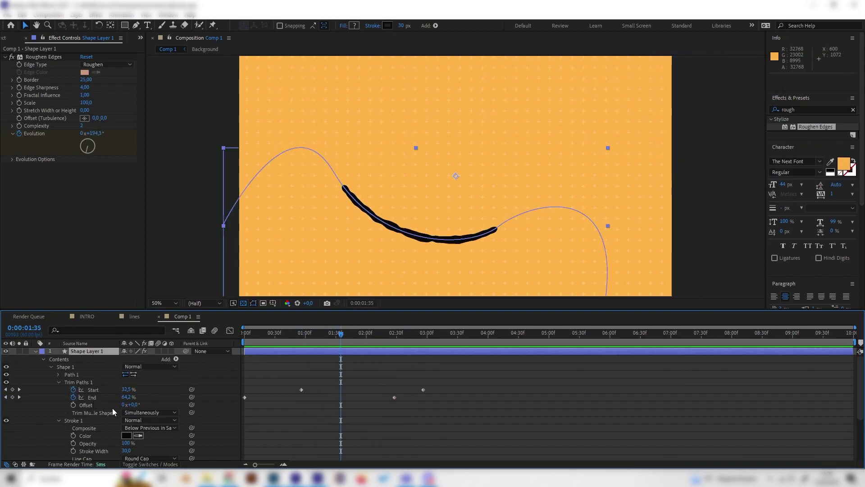
# Step: Raise the last Evolution keyframe to 2x+0° and preview the faster edge churn
pyautogui.scroll(-1, 385, 379)
pyautogui.scroll(2, 56, 383)
pyautogui.click(49, 367)
pyautogui.click(51, 382)
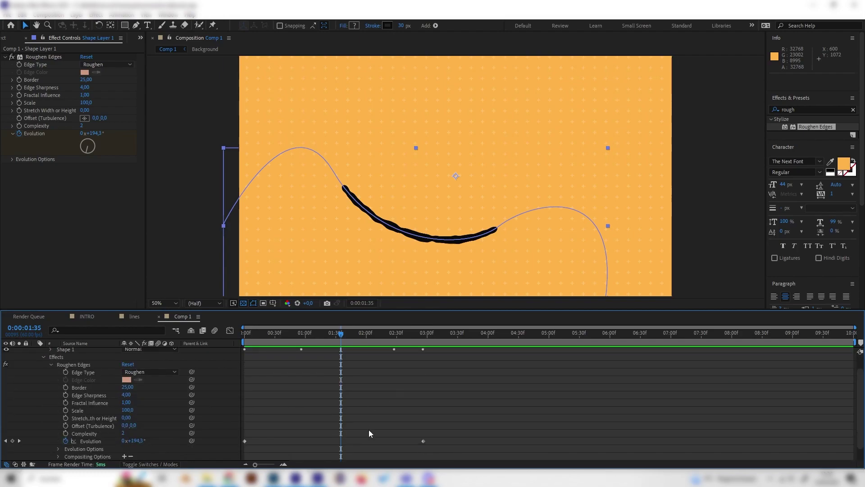
pyautogui.moveTo(427, 337); pyautogui.dragTo(423, 338)
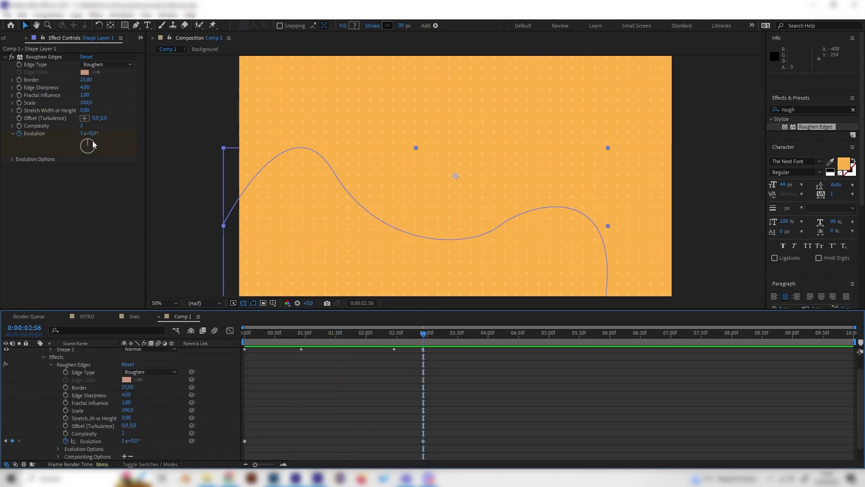
pyautogui.click(81, 133)
pyautogui.write('2')
pyautogui.press('Return')
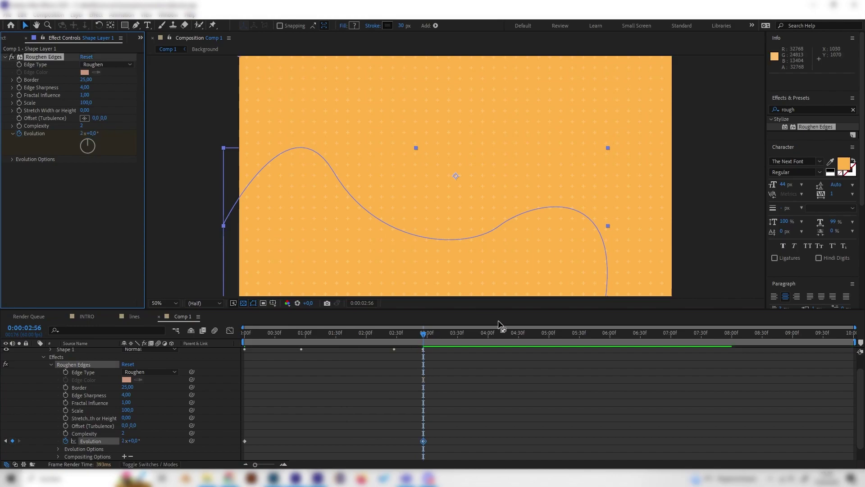
pyautogui.press('space')
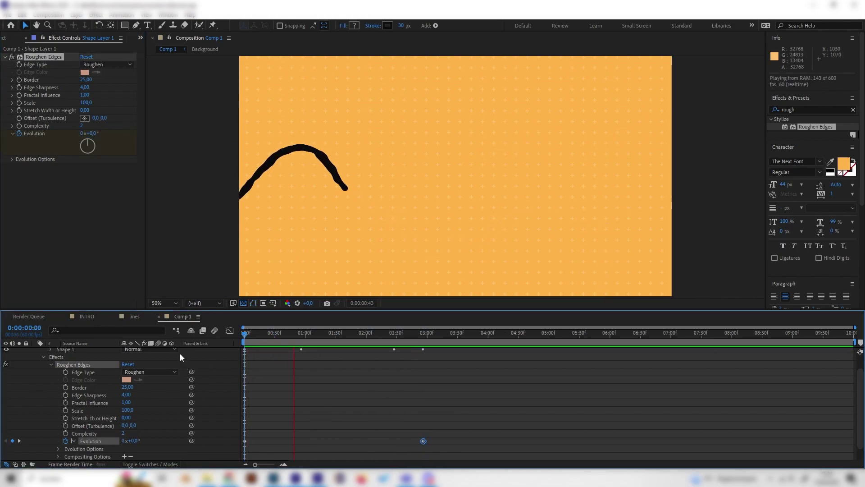
pyautogui.press('space')
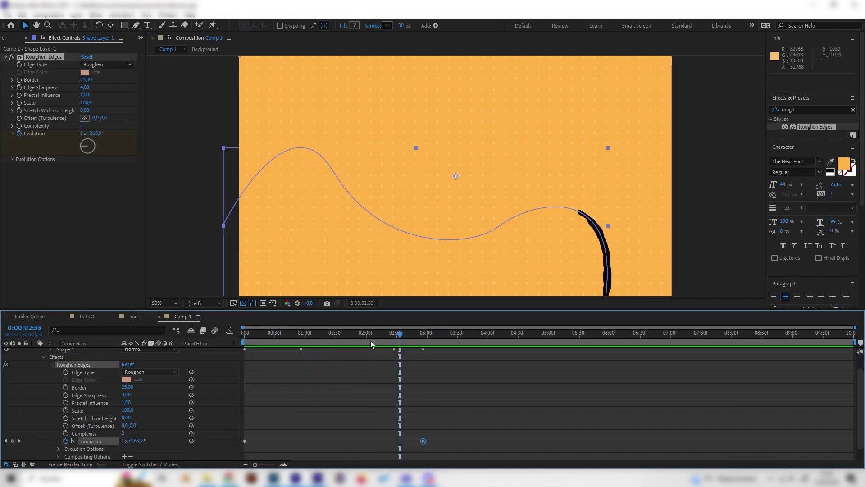
# Step: Try a Roughen Edges Complexity of 5 and scrub to check the stroke
pyautogui.click(346, 334)
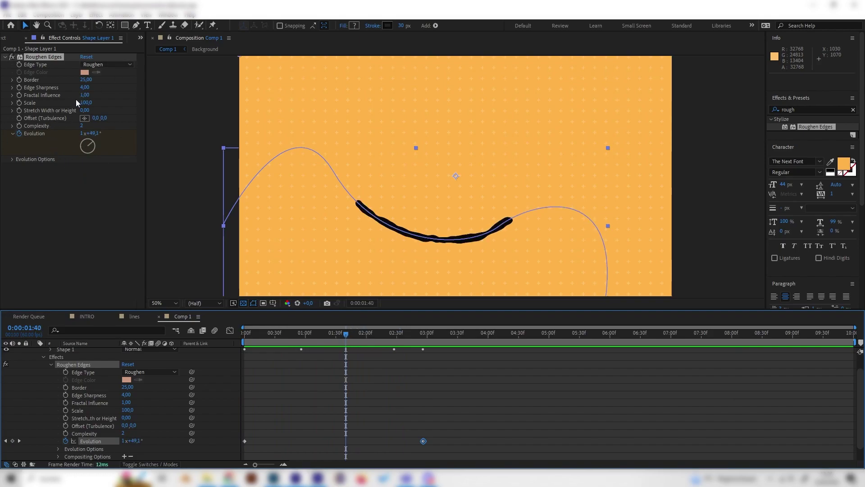
pyautogui.click(83, 126)
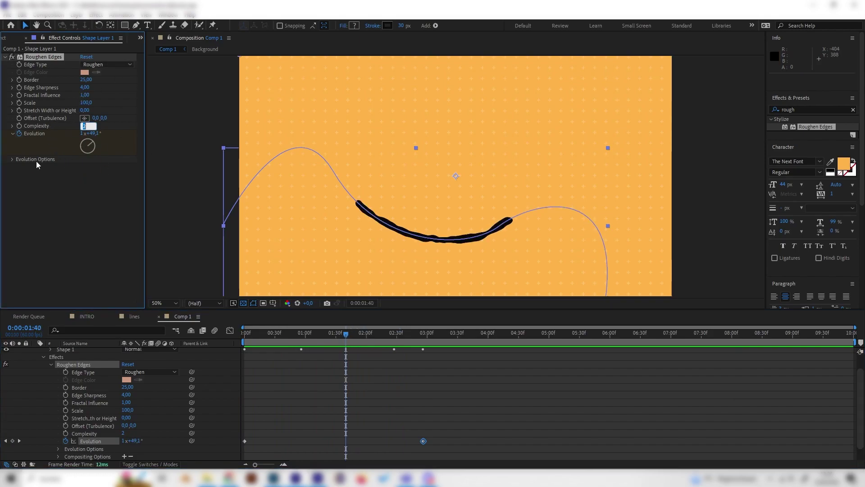
pyautogui.write('5')
pyautogui.press('Return')
pyautogui.click(307, 378)
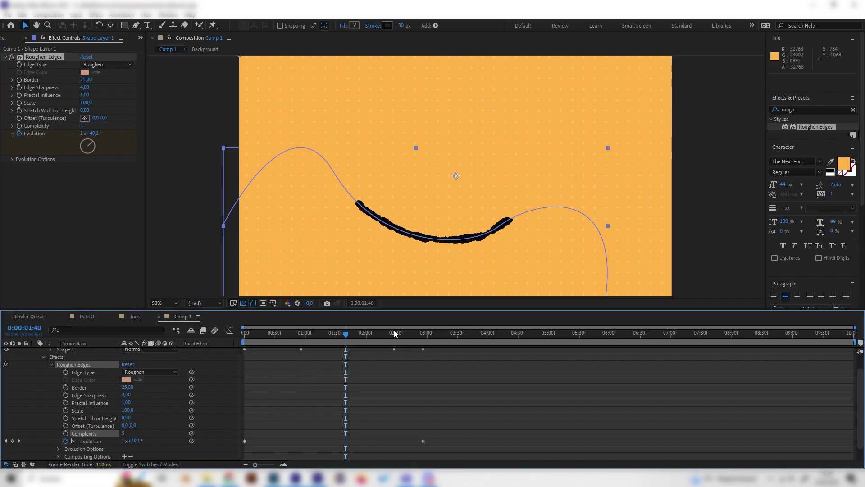
pyautogui.click(376, 333)
pyautogui.click(263, 378)
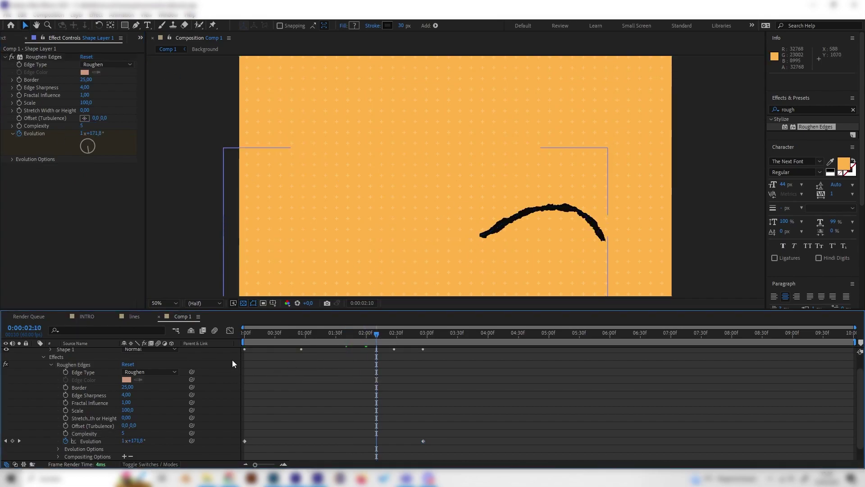
pyautogui.moveTo(368, 336); pyautogui.dragTo(302, 342)
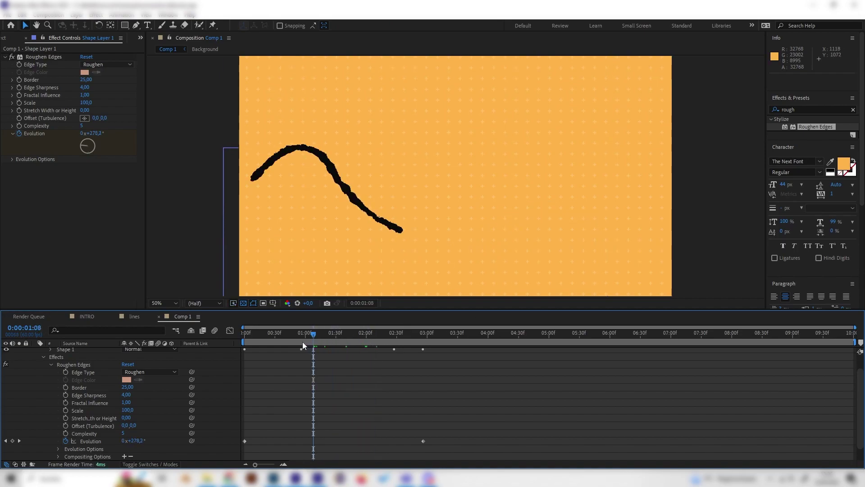
# Step: Set Complexity to 1 and preview the animation
pyautogui.click(79, 127)
pyautogui.write('1')
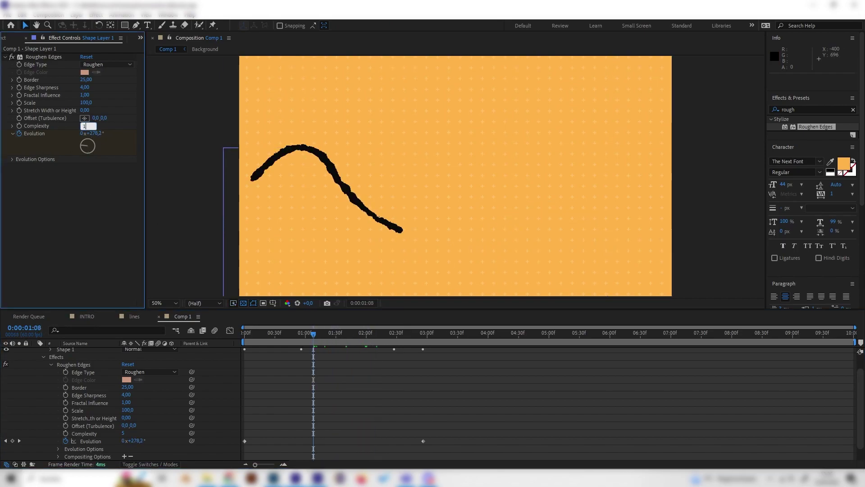
pyautogui.press('Return')
pyautogui.click(244, 361)
pyautogui.press('space')
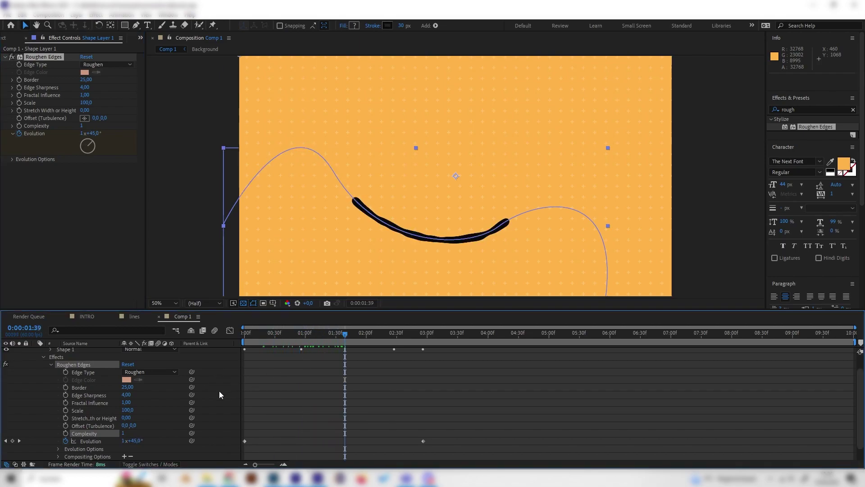
# Step: Stop the preview and duplicate Shape Layer 1 into Shape Layer 2
pyautogui.click(210, 379)
pyautogui.scroll(1, 148, 365)
pyautogui.click(86, 351)
pyautogui.hotkey('ctrl', 'd')
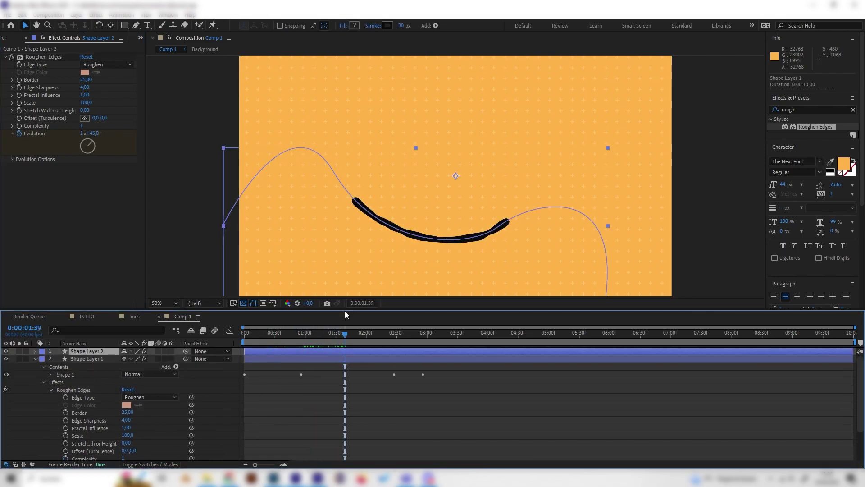
# Step: Reshape the duplicate's path higher: left end to the comp top, middle bent upward, handles re-angled
pyautogui.click(139, 28)
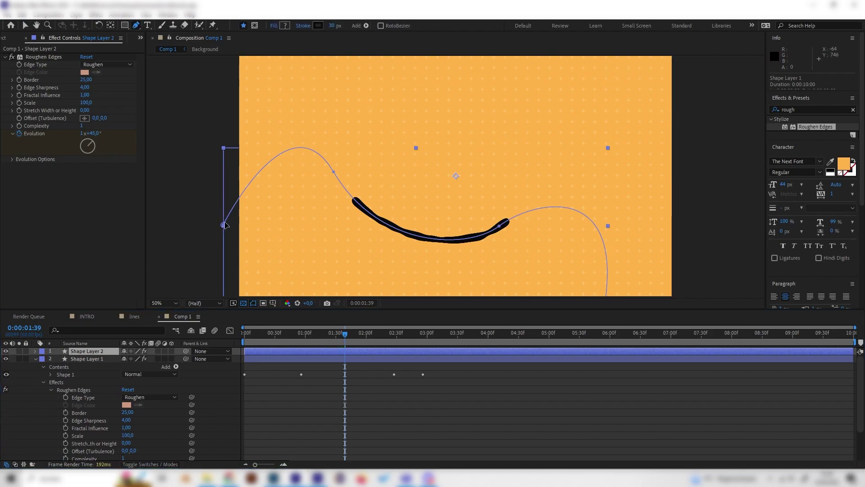
pyautogui.moveTo(224, 225); pyautogui.dragTo(328, 56)
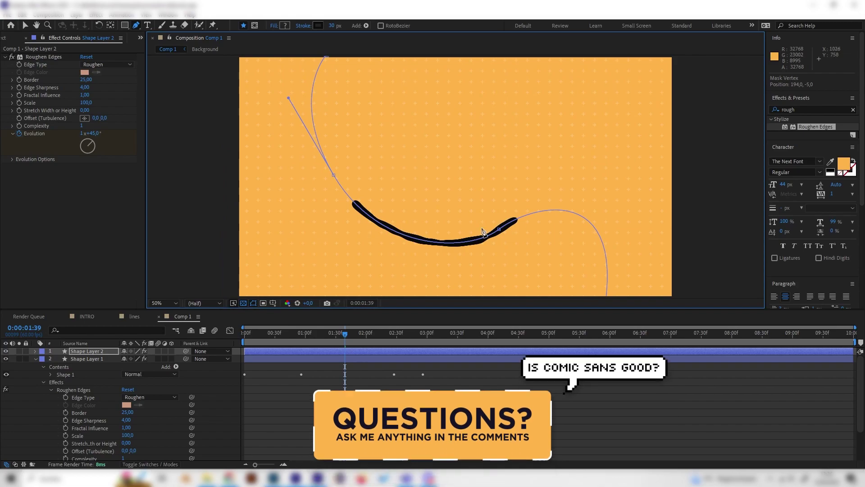
pyautogui.moveTo(451, 240); pyautogui.dragTo(469, 144)
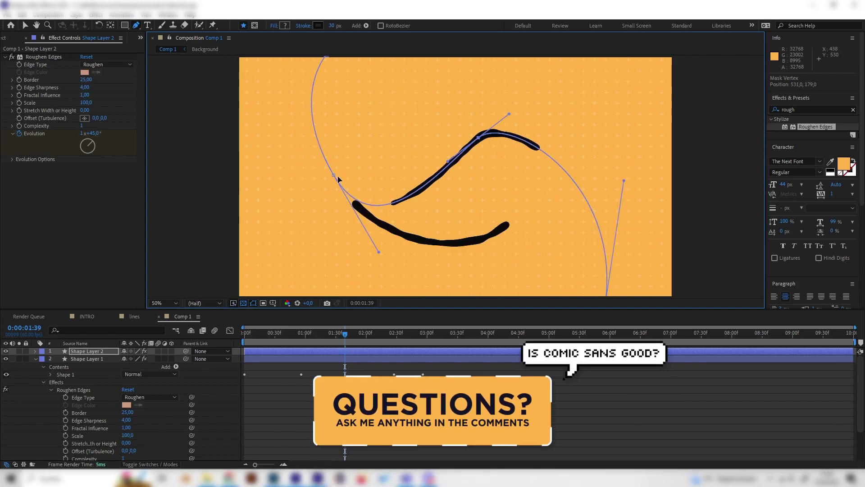
pyautogui.moveTo(338, 173); pyautogui.dragTo(350, 123)
pyautogui.scroll(-4, 617, 251)
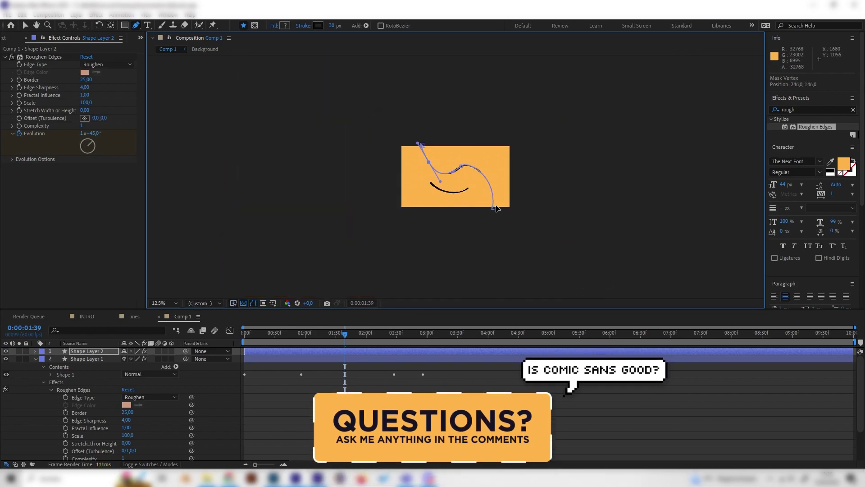
pyautogui.moveTo(496, 218); pyautogui.dragTo(484, 222)
pyautogui.scroll(4, 488, 210)
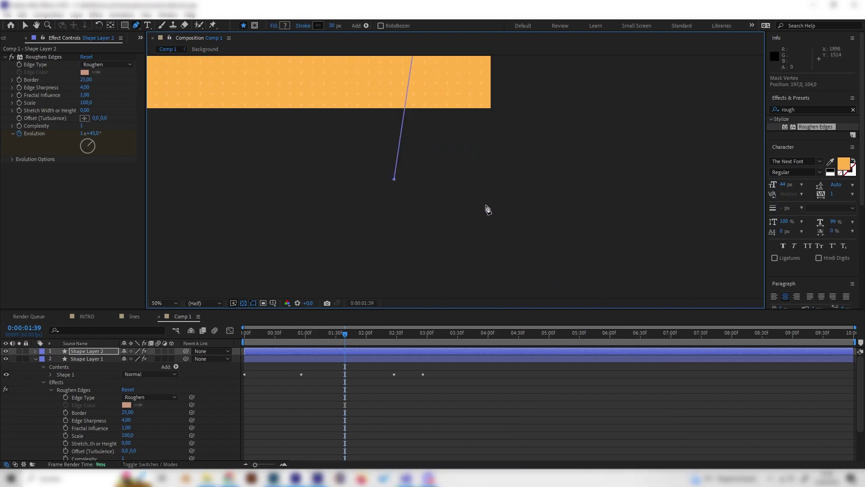
# Step: Fit the comp in the viewer and preview both rough strokes drawing on
pyautogui.click(175, 302)
pyautogui.click(180, 314)
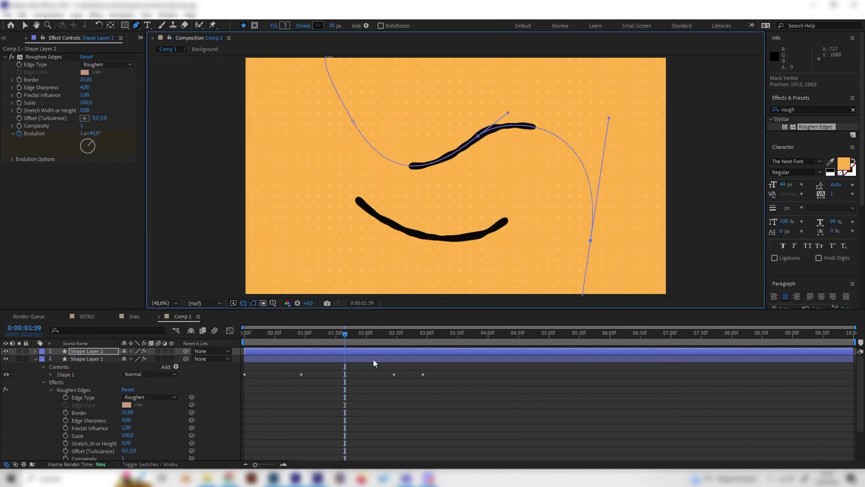
pyautogui.moveTo(344, 334)
pyautogui.mouseDown()
pyautogui.moveTo(306, 347)
pyautogui.moveTo(361, 351)
pyautogui.moveTo(215, 365)
pyautogui.mouseUp()
pyautogui.press('space')
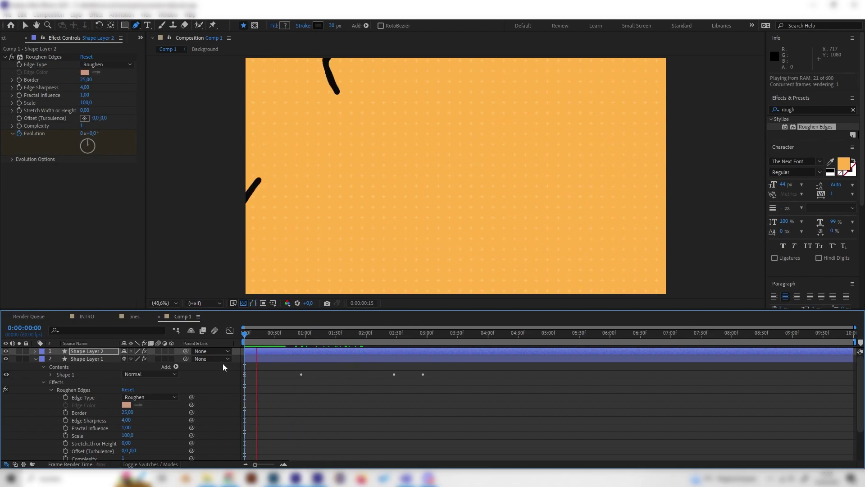